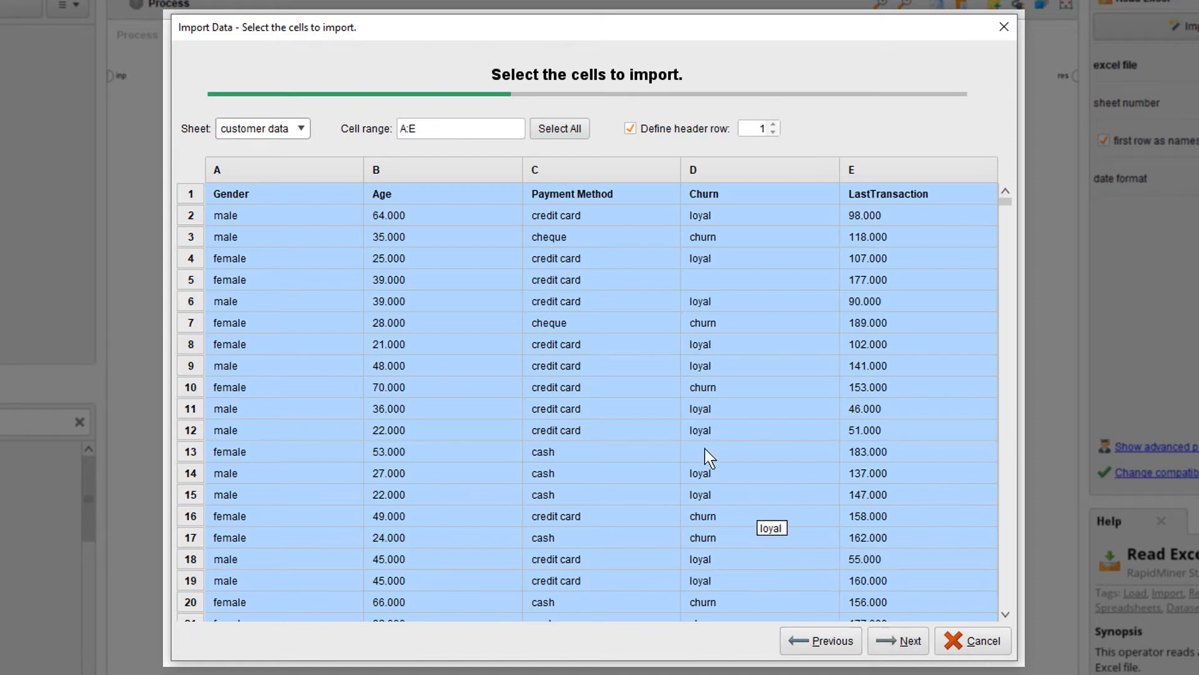
Choose Sheet1 as the sheet to import and set the cell range to A7:E
left_click(302, 127)
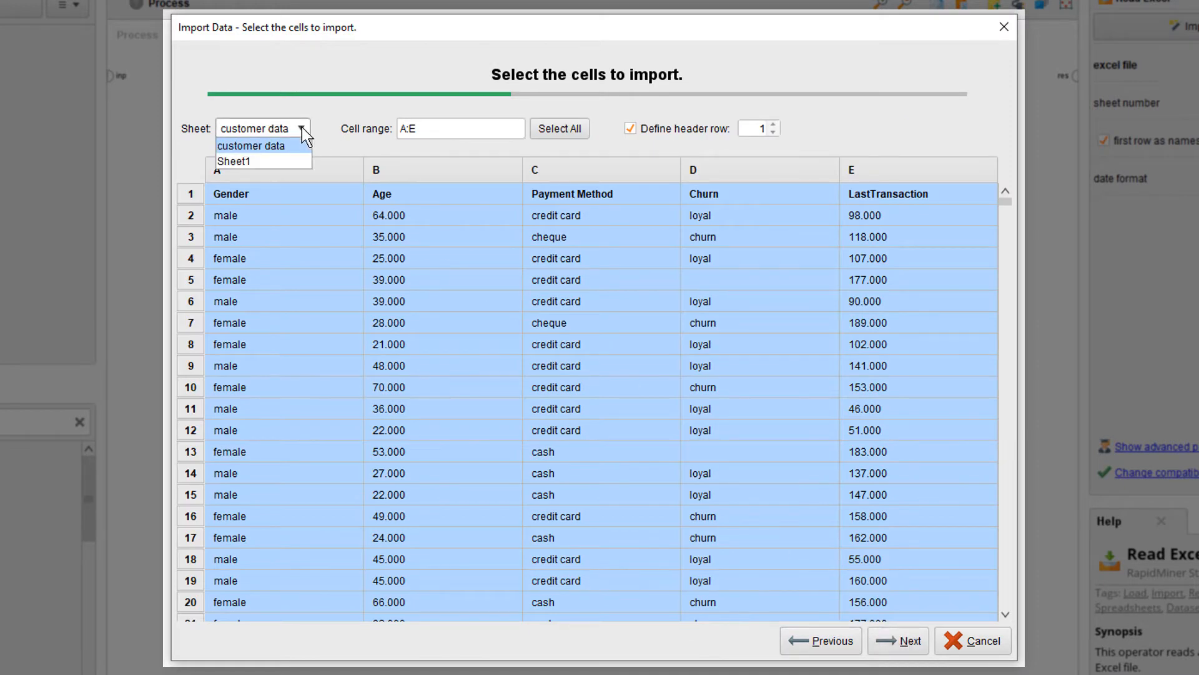
left_click(290, 157)
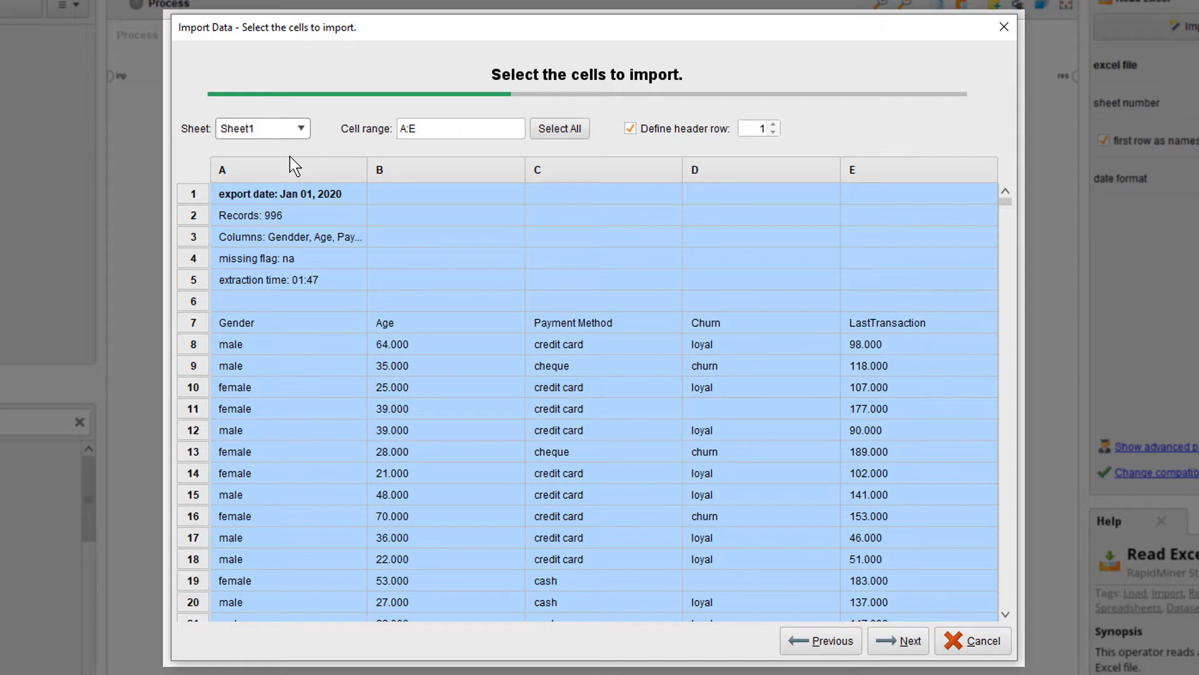
left_click(406, 128)
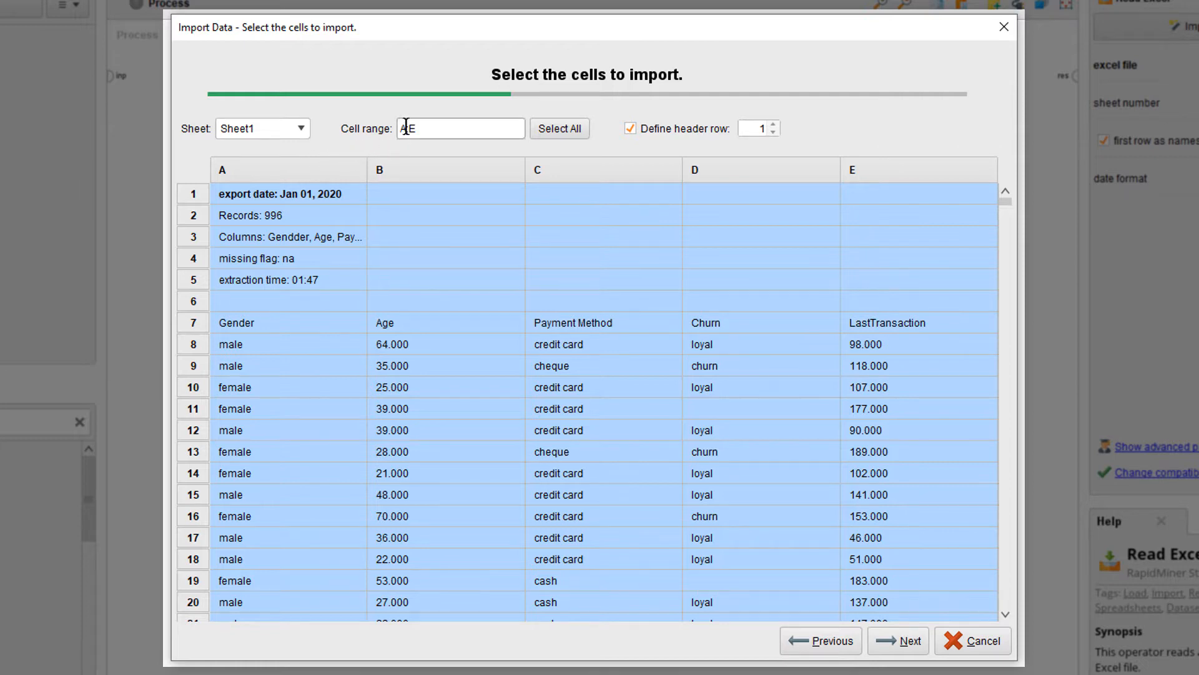
type("7")
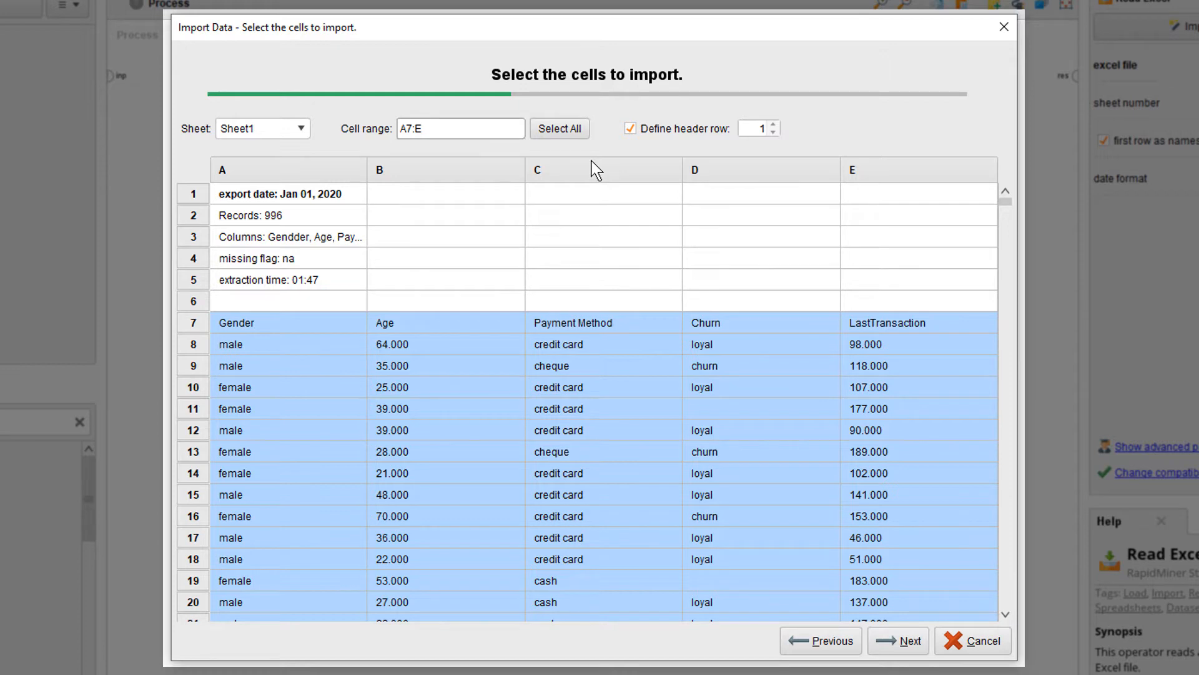
Set row 7 as the header row of Sheet1
left_click(774, 126)
left_click(775, 125)
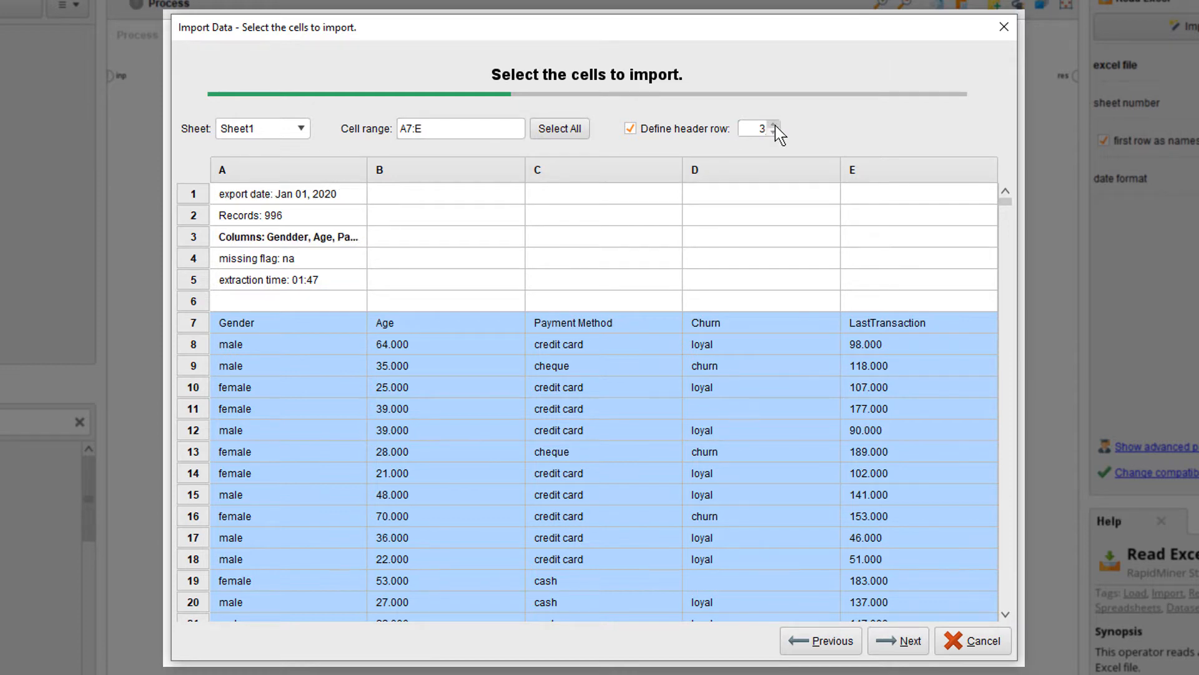
left_click(775, 125)
left_click(774, 125)
left_click(774, 126)
left_click(774, 125)
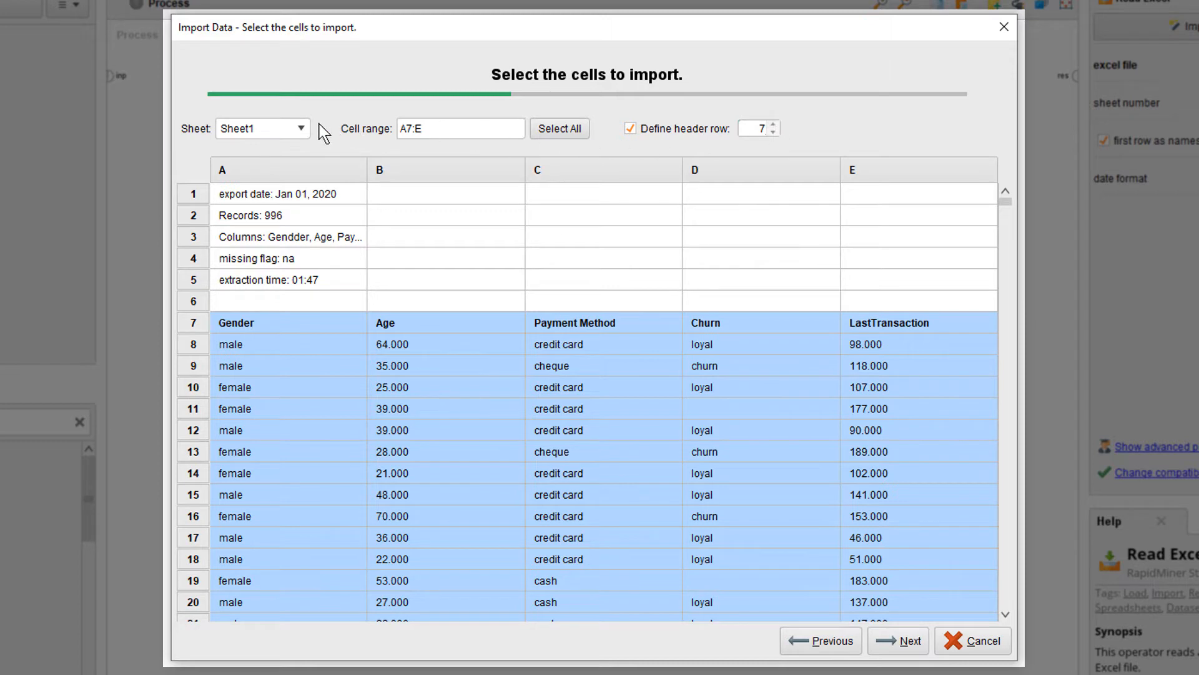
Choose the customer data sheet as the import source and proceed to column formatting
left_click(295, 128)
left_click(294, 148)
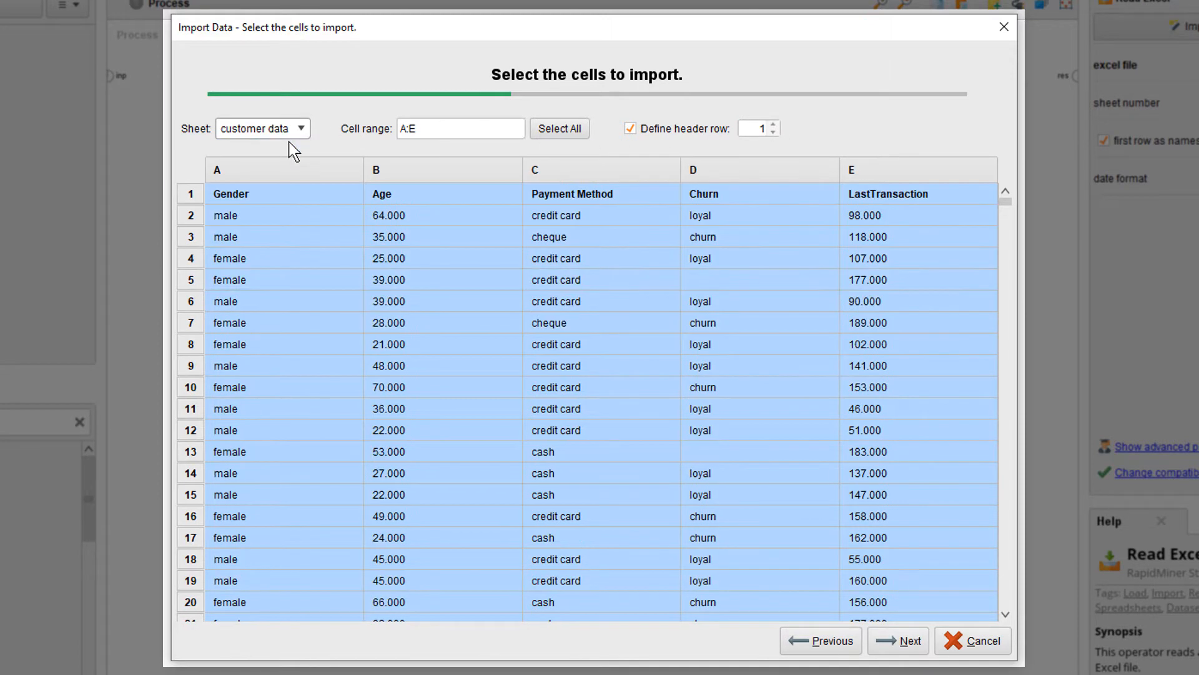
left_click(910, 641)
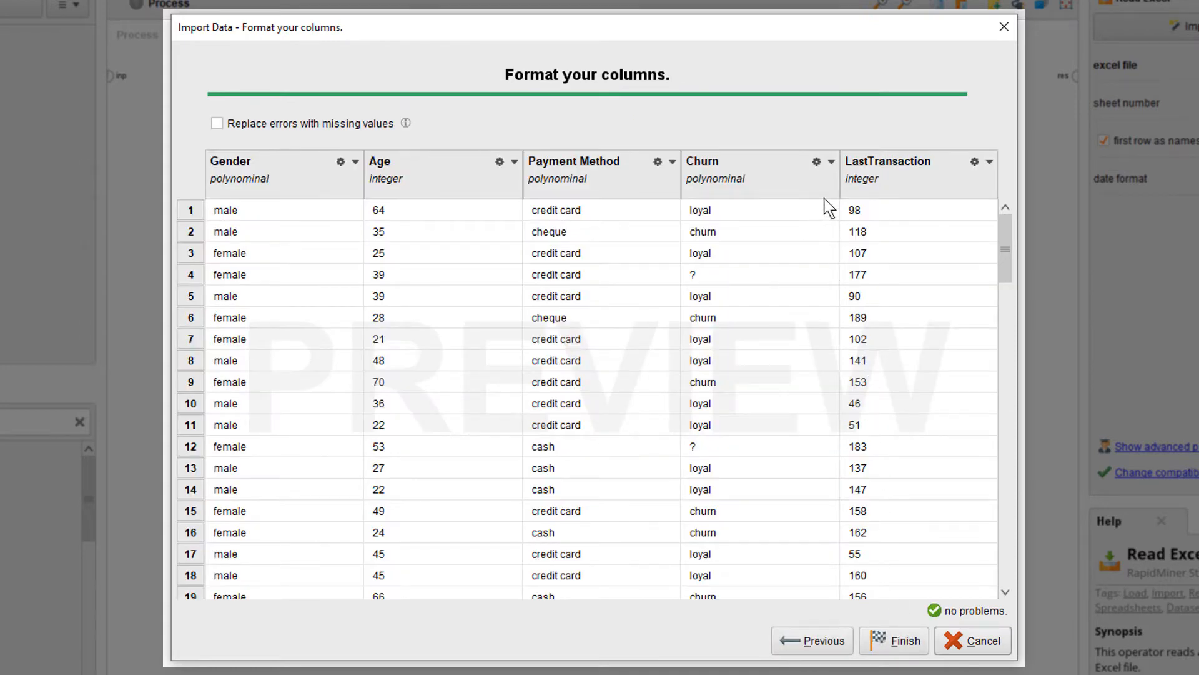
Assign the label role to the Churn column and finish the Excel import configuration
left_click(822, 162)
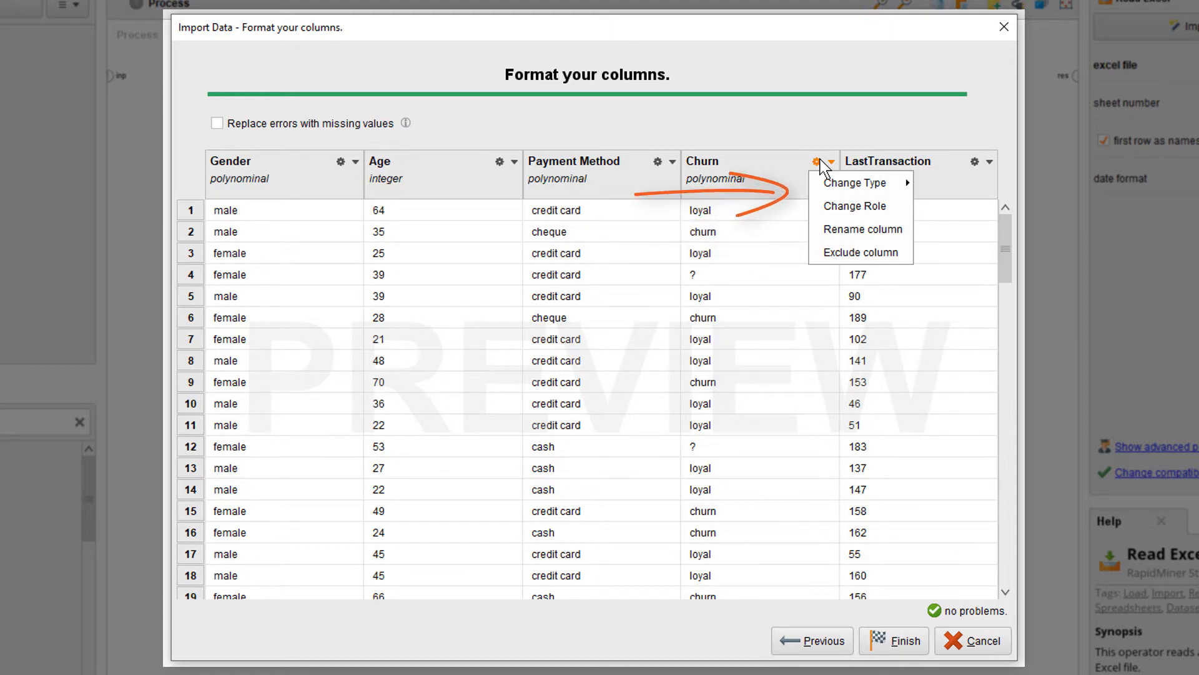
left_click(846, 206)
left_click(809, 355)
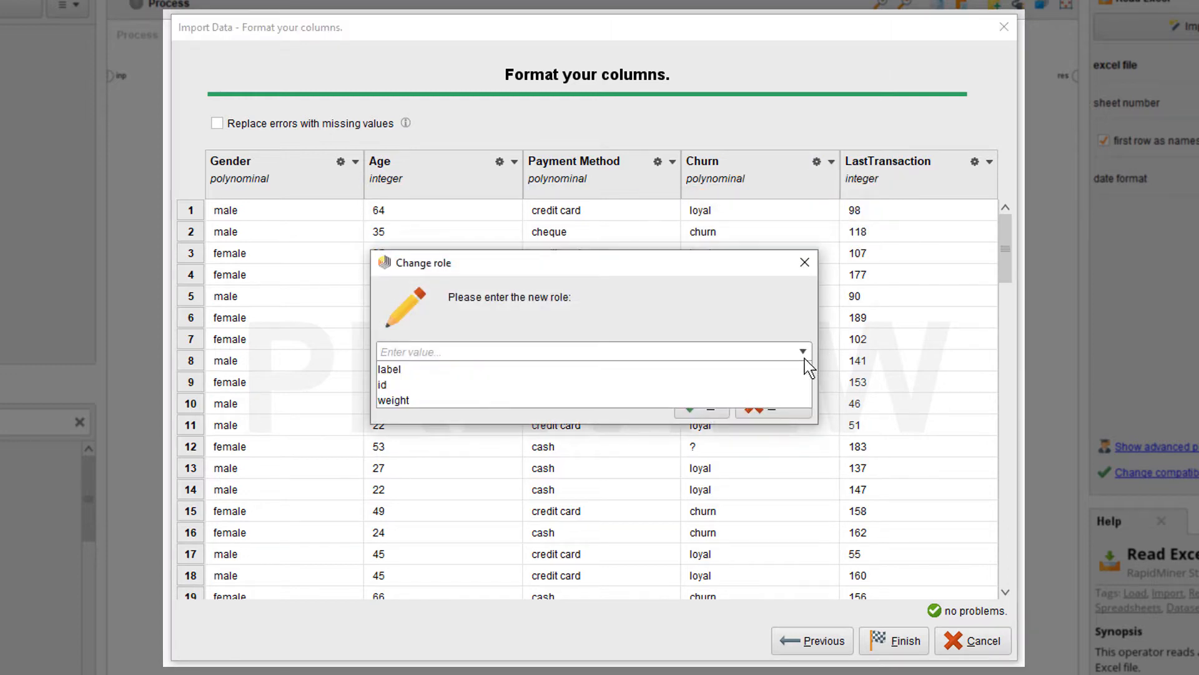
left_click(784, 370)
left_click(714, 403)
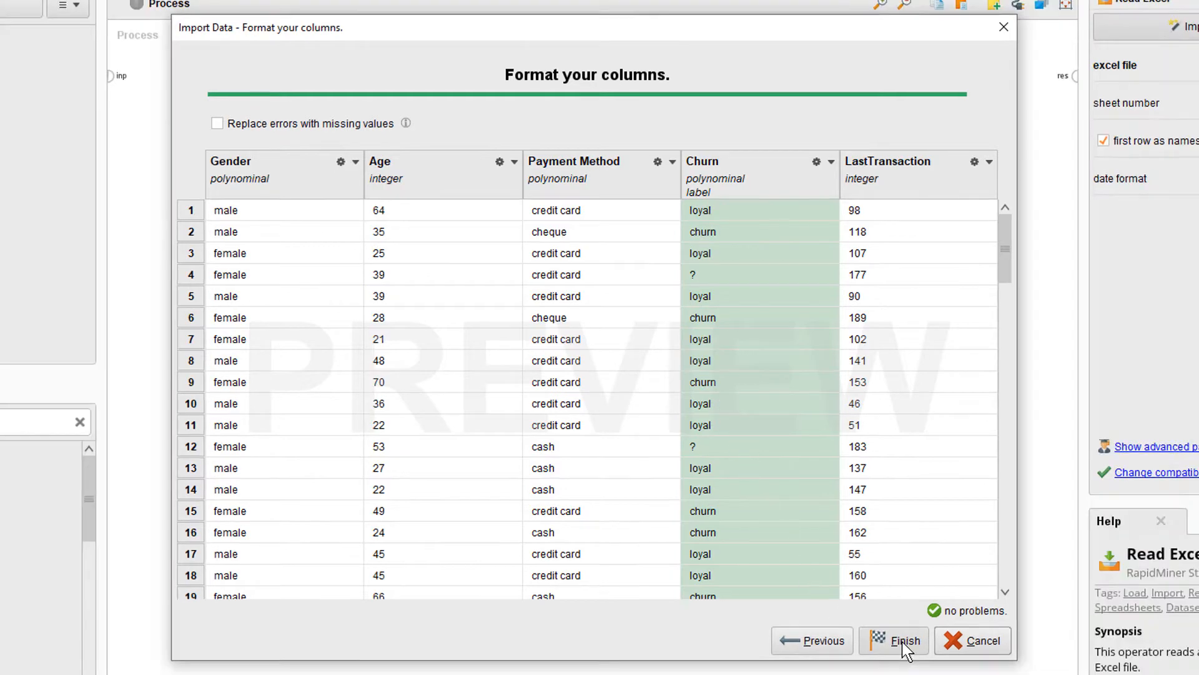
left_click(893, 640)
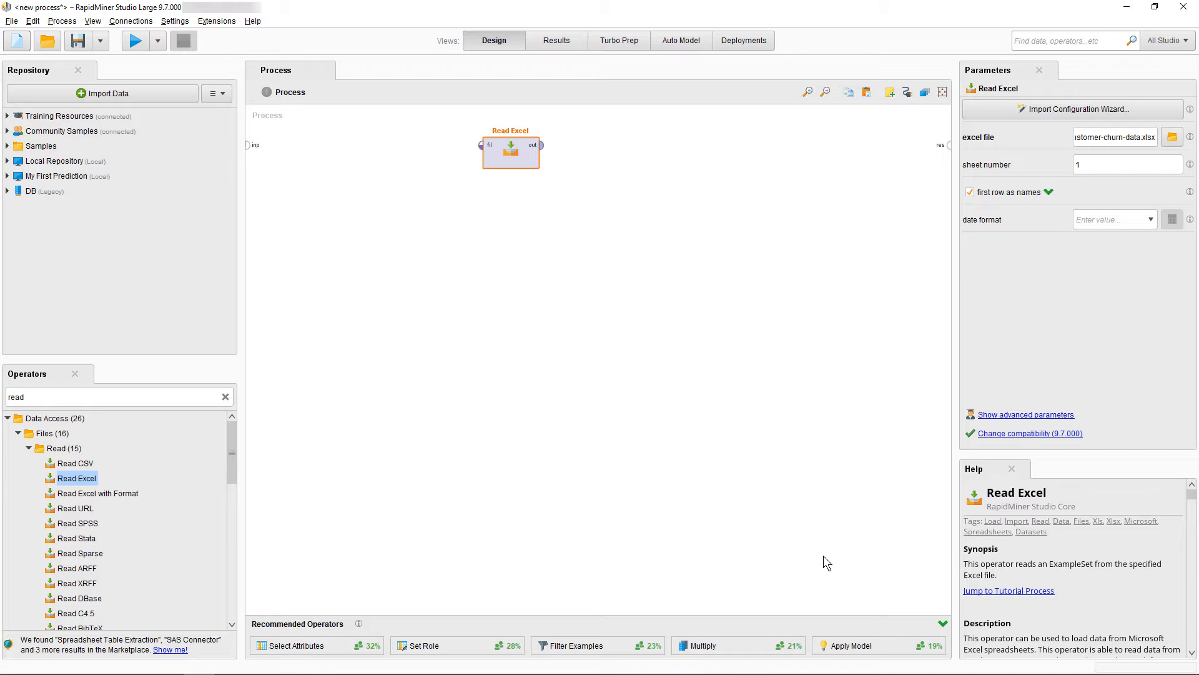
Connect the Read Excel output to the process result port and run the process, returning to the Design view
left_click(135, 43)
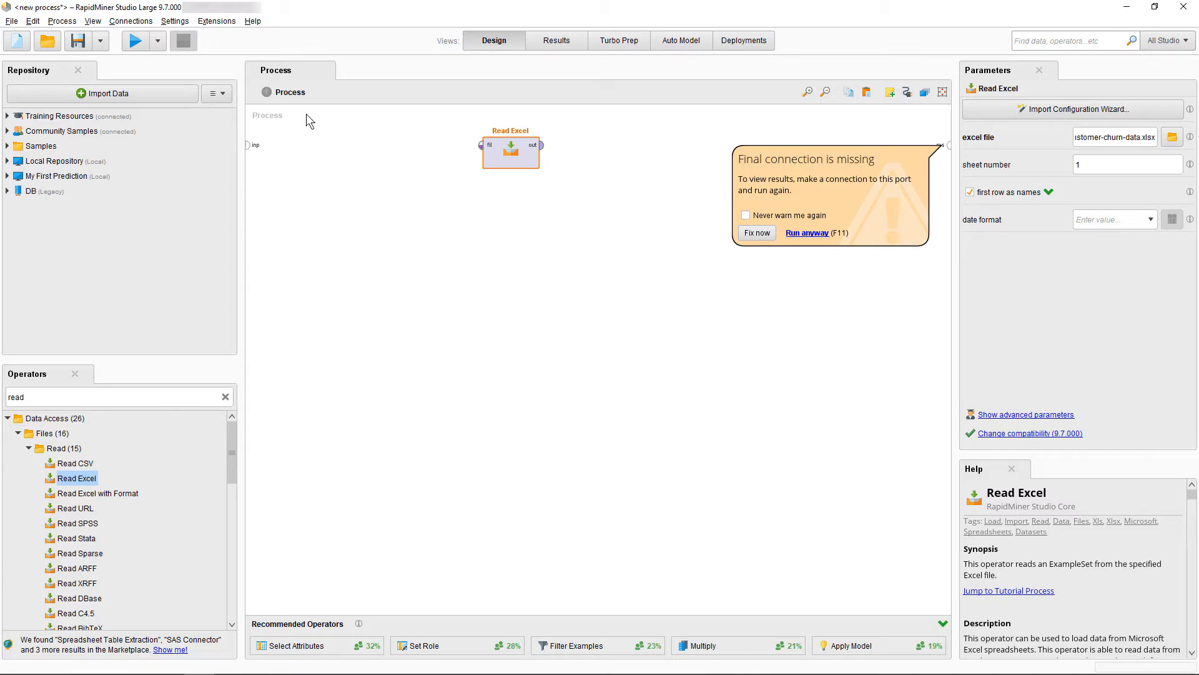
left_click_drag(541, 145, 949, 145)
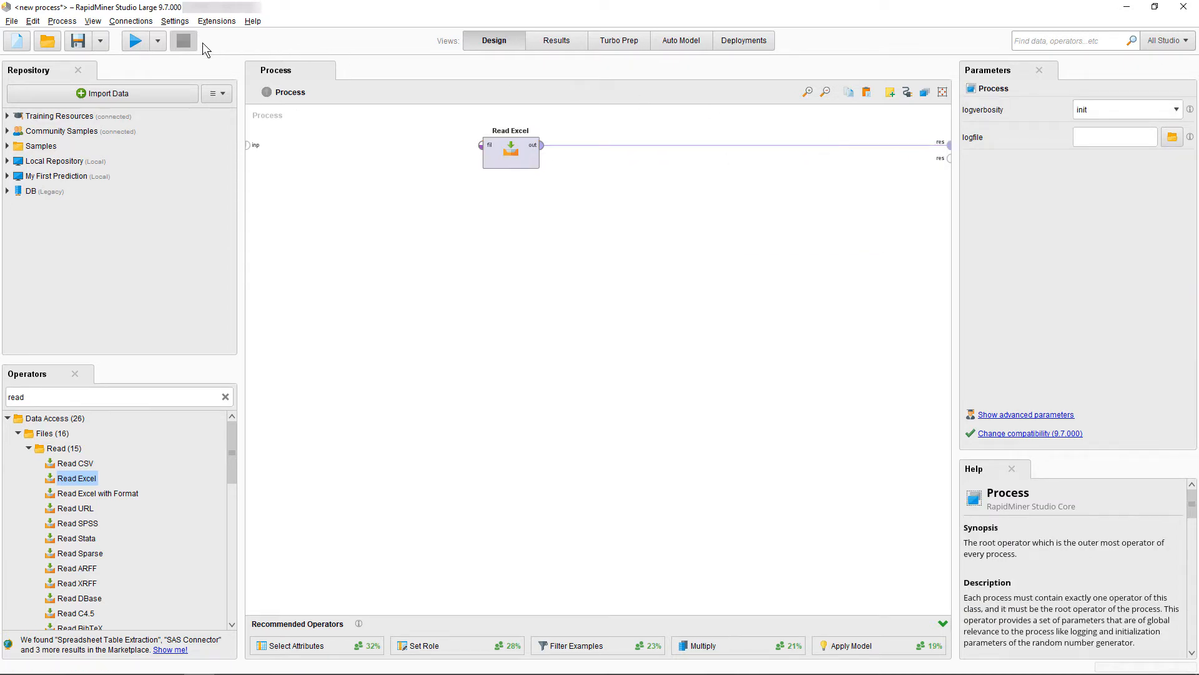
left_click(134, 41)
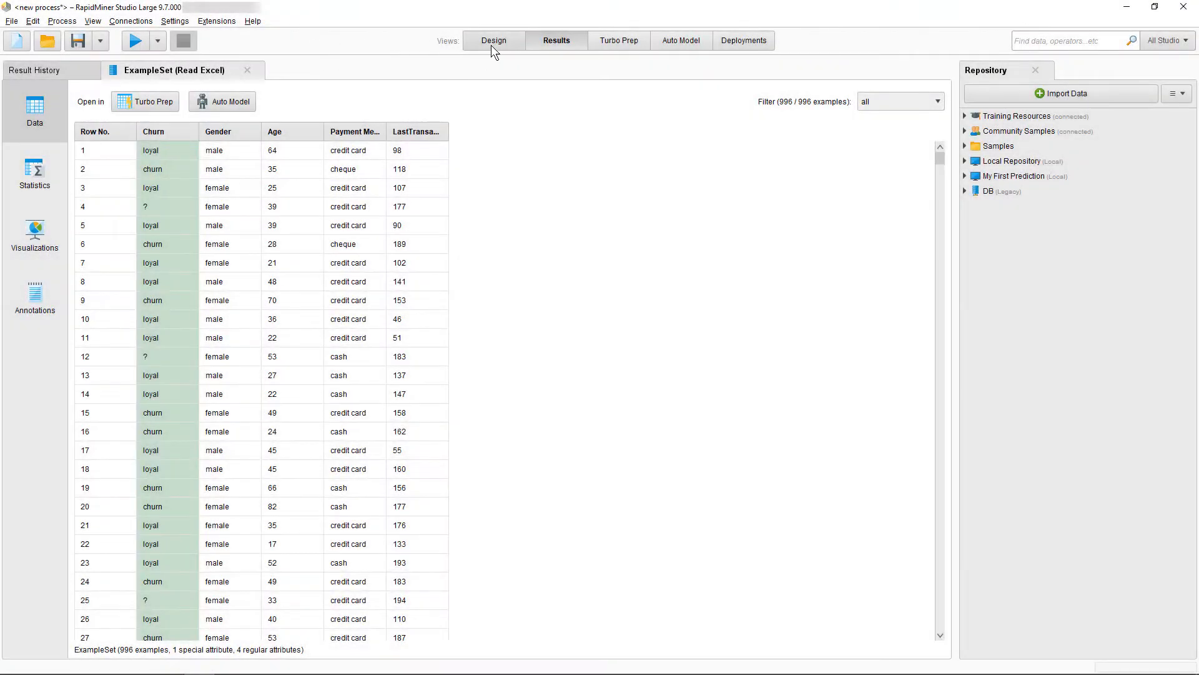
left_click(492, 43)
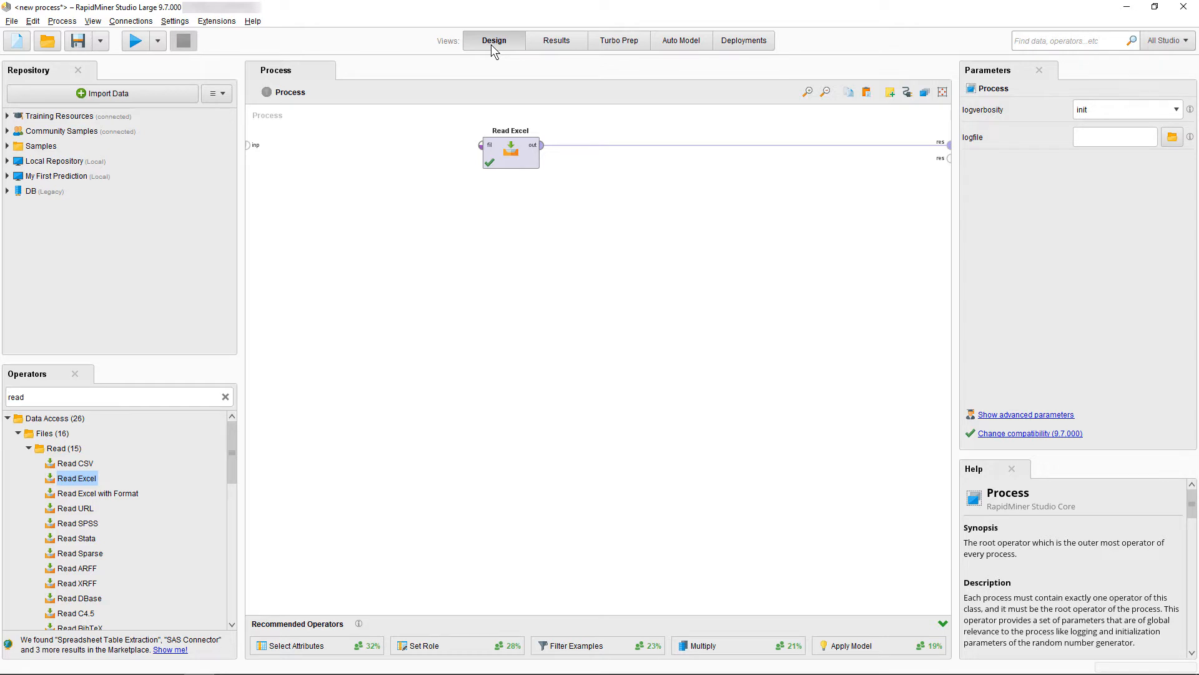
left_click(13, 22)
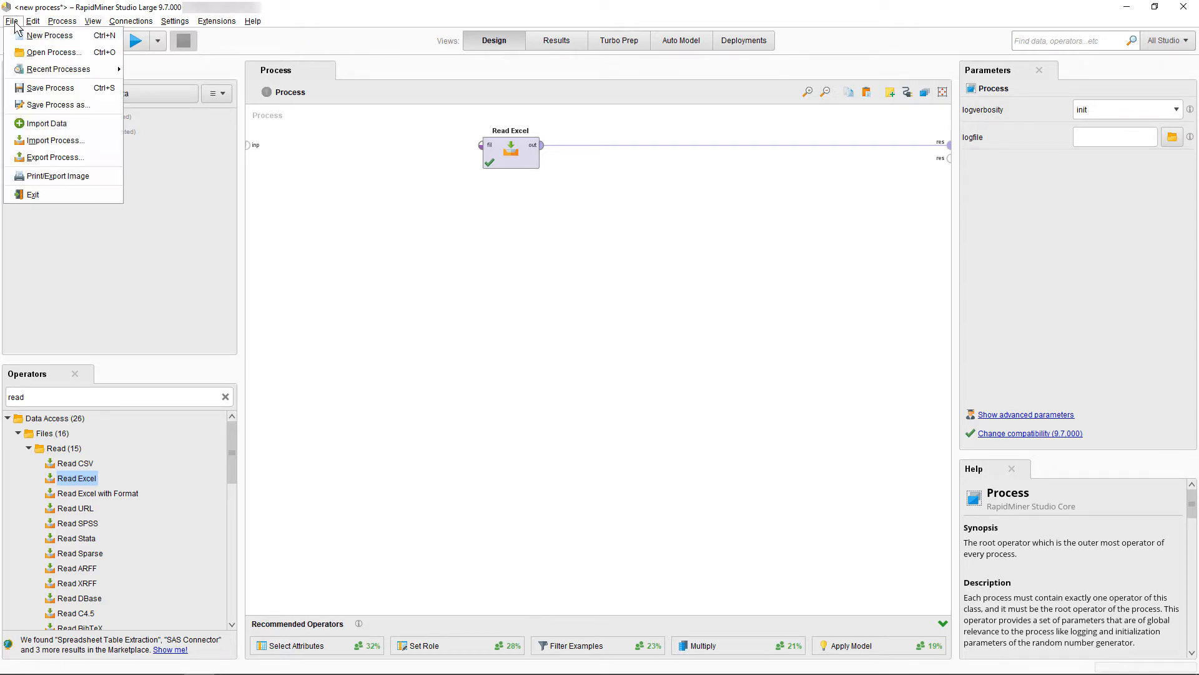
left_click(64, 89)
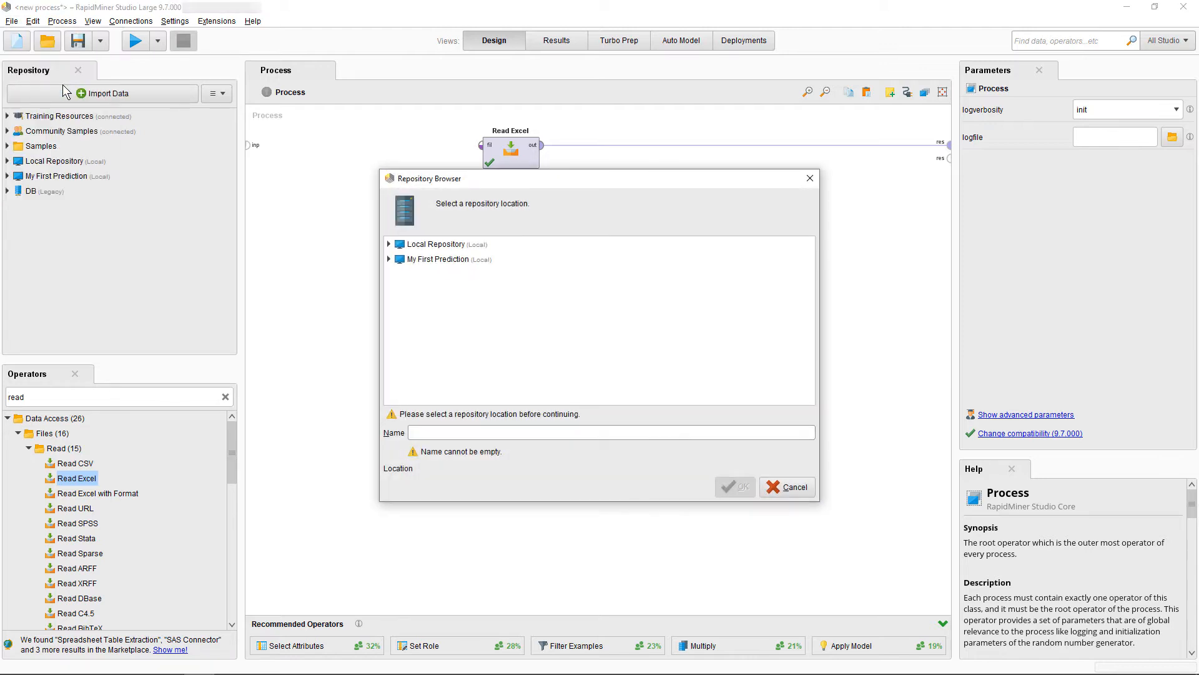
left_click(390, 258)
left_click(436, 305)
left_click(477, 432)
type("process name")
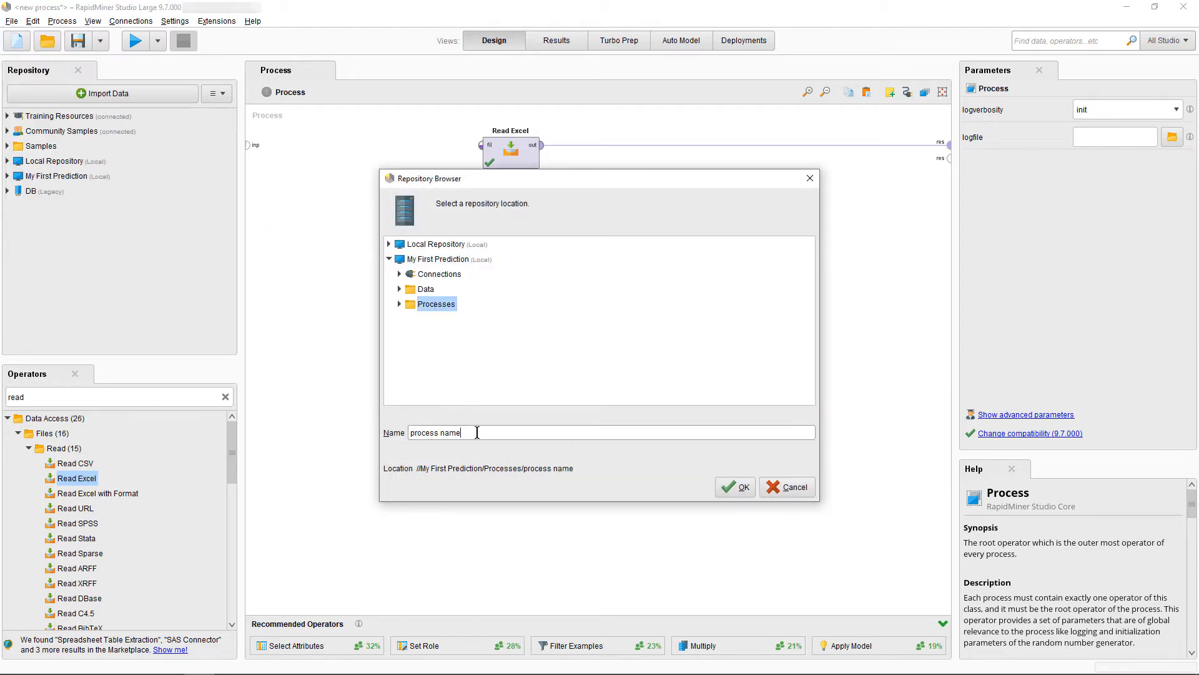
left_click(785, 491)
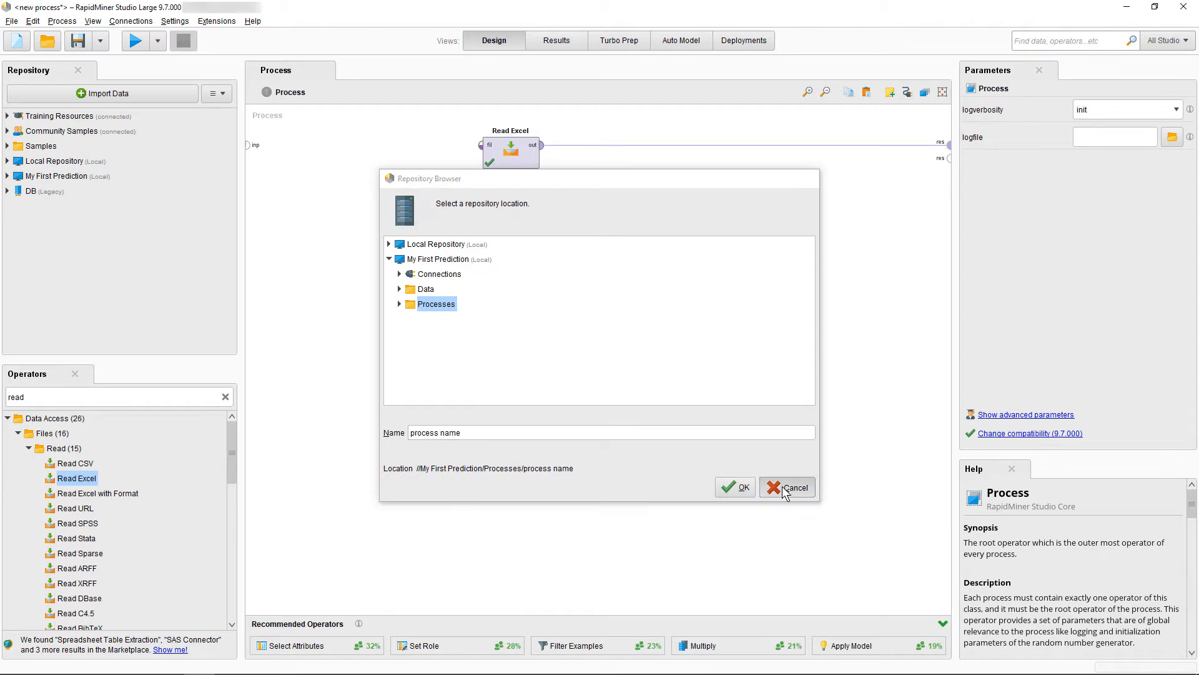
Store the process in the Processes folder of My First Prediction under the name "01-import customer data"
left_click(8, 177)
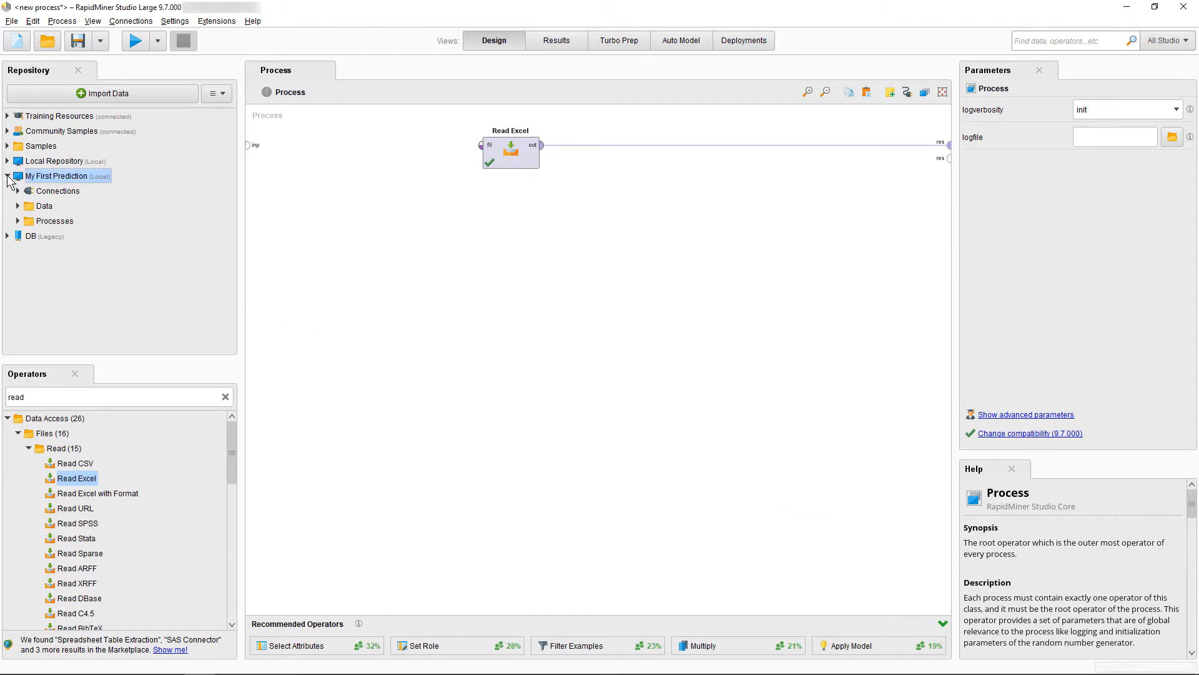
right_click(55, 224)
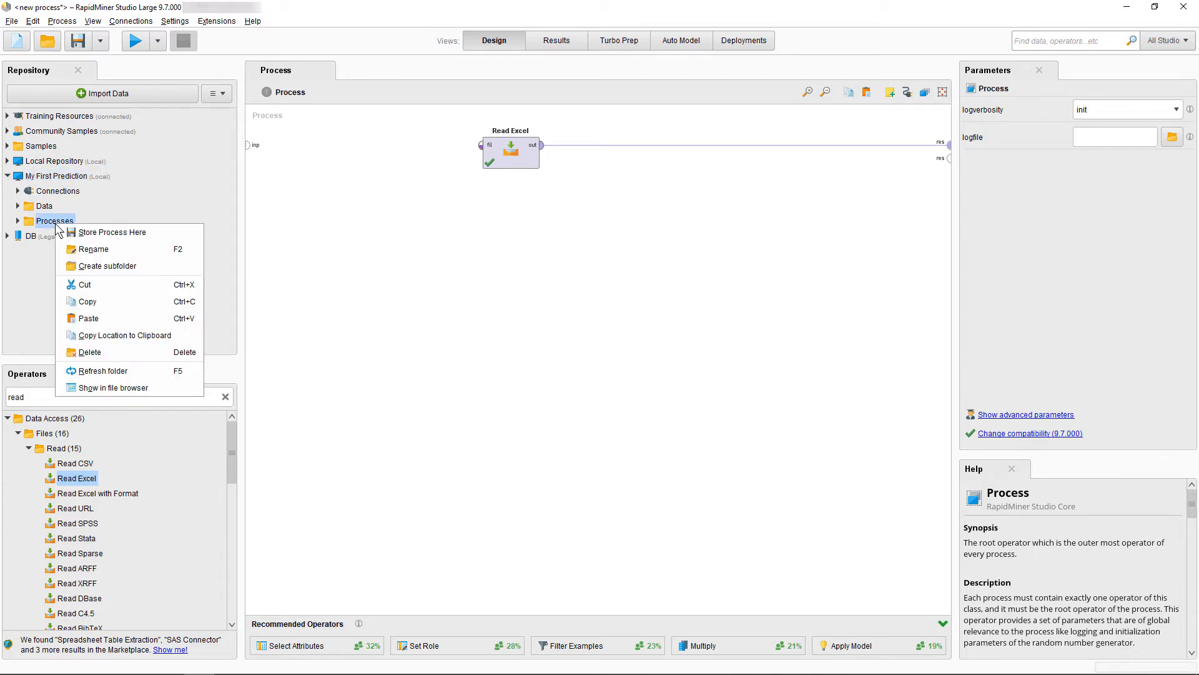
left_click(118, 233)
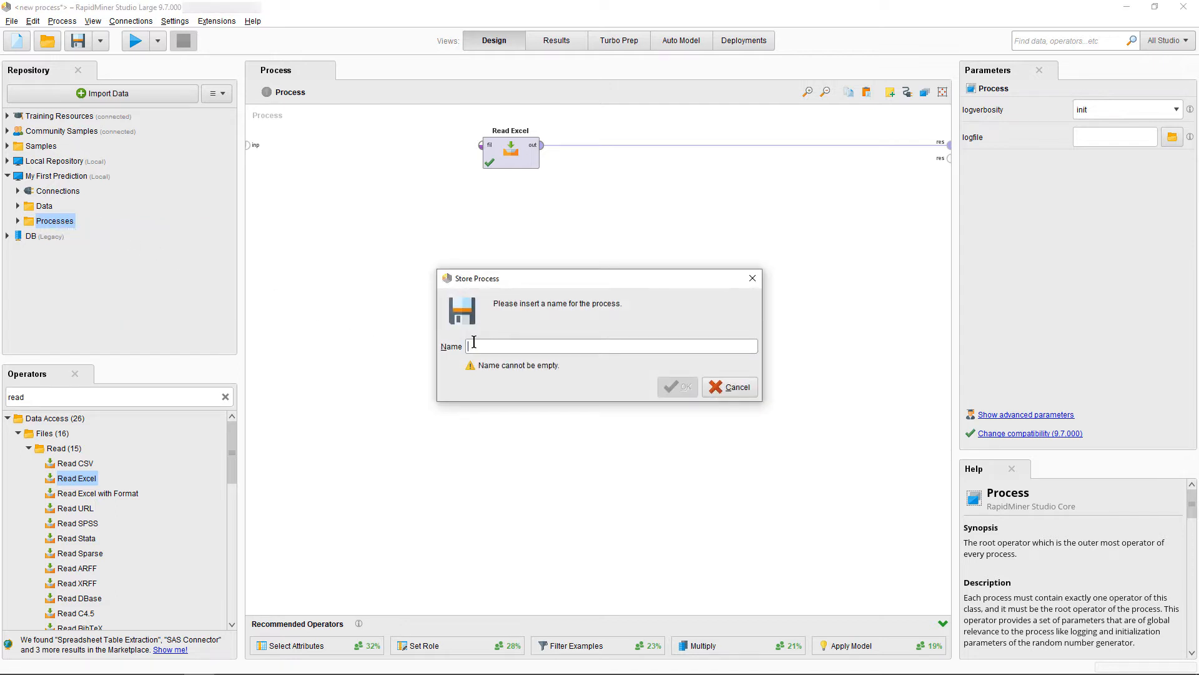
type("01-import customer data")
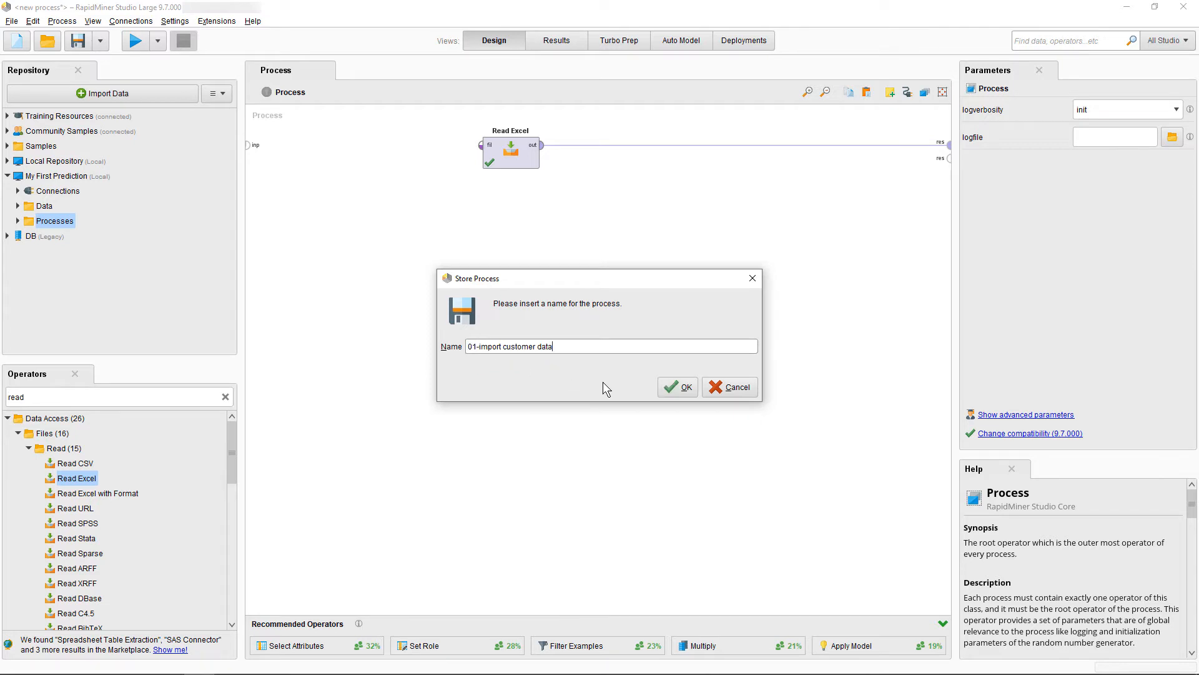
left_click(670, 387)
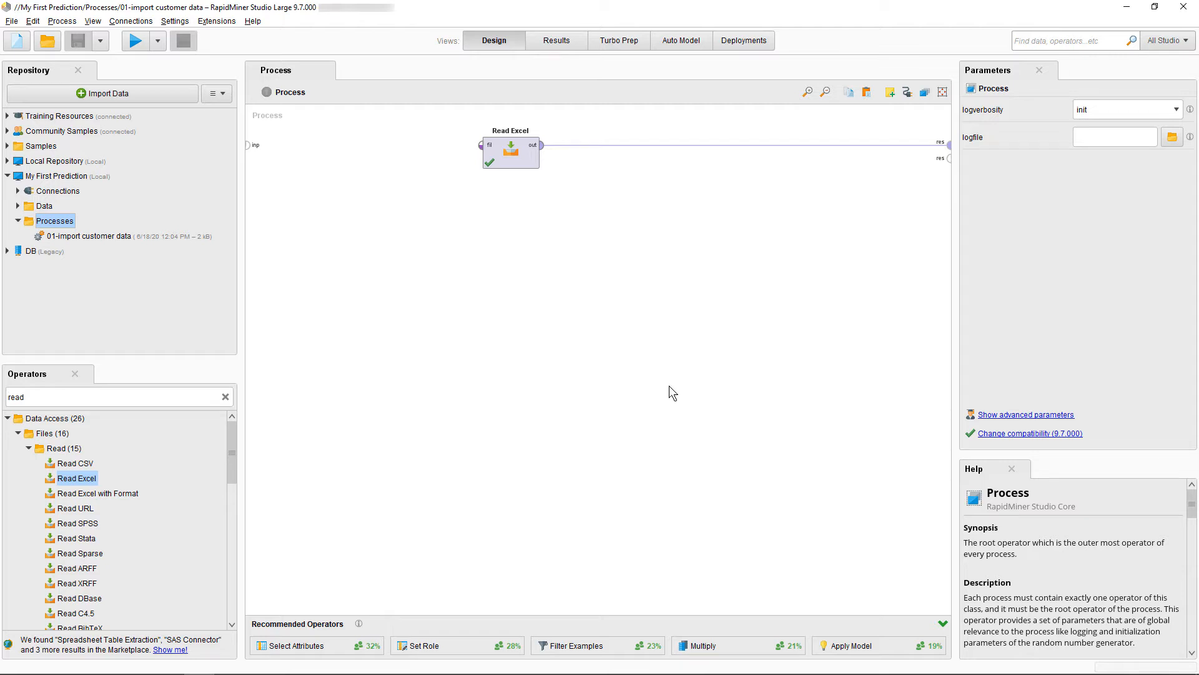
Find the Store operator and insert it into the connection between Read Excel and the result port
left_click(1062, 40)
type("store")
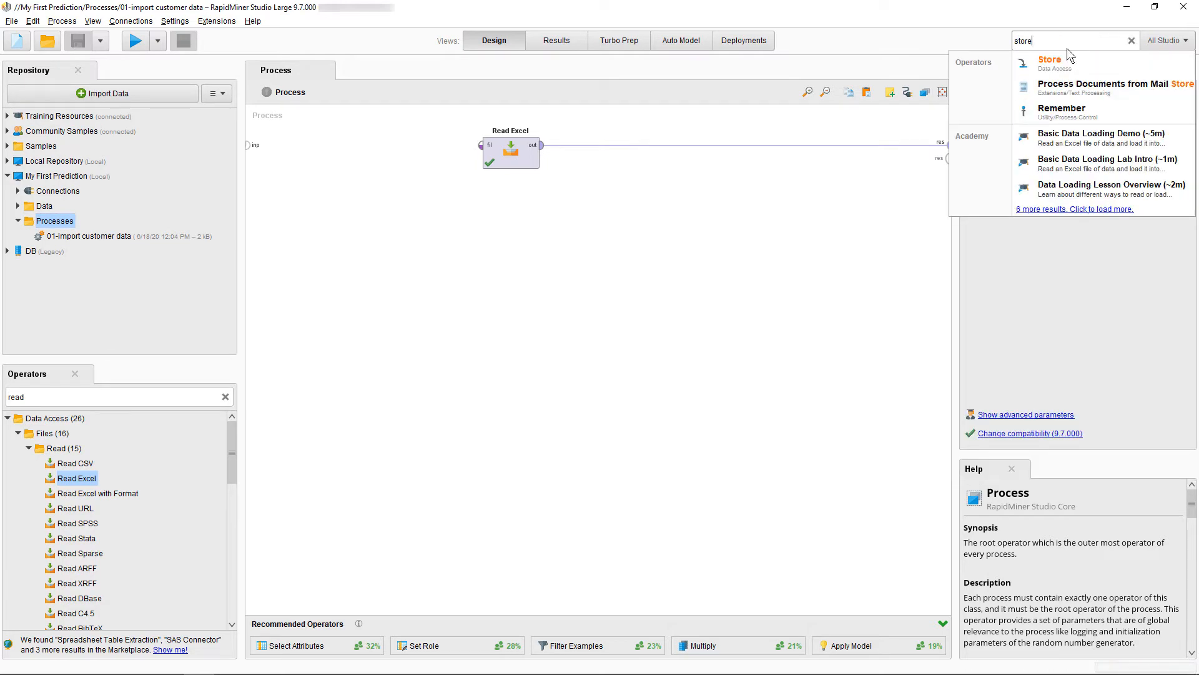
left_click_drag(1066, 58, 776, 151)
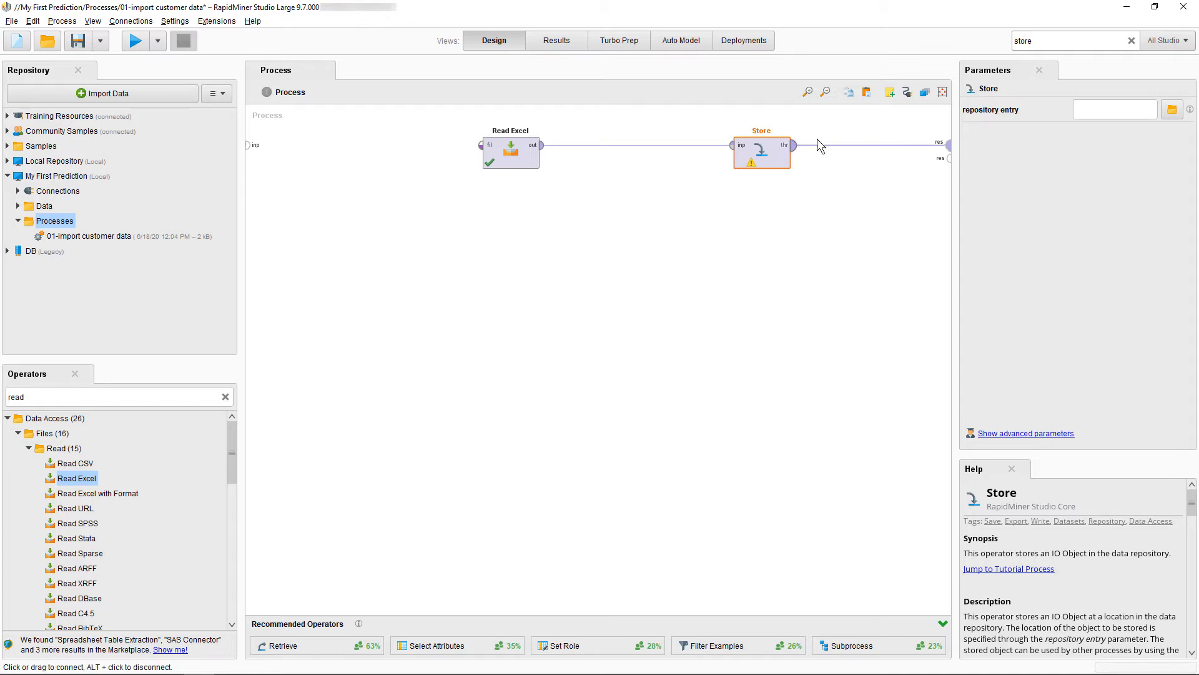
Set the Store operator's repository entry to Customer data in My First Prediction's Data folder and run the process
left_click(1171, 110)
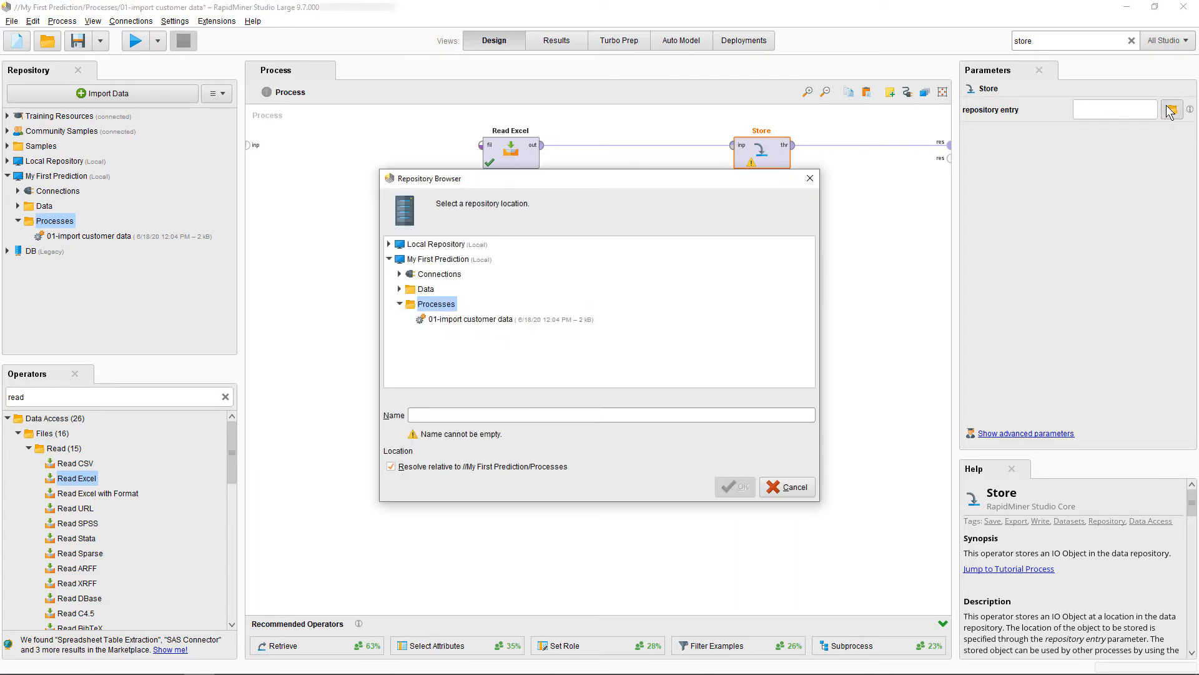
double_click(407, 288)
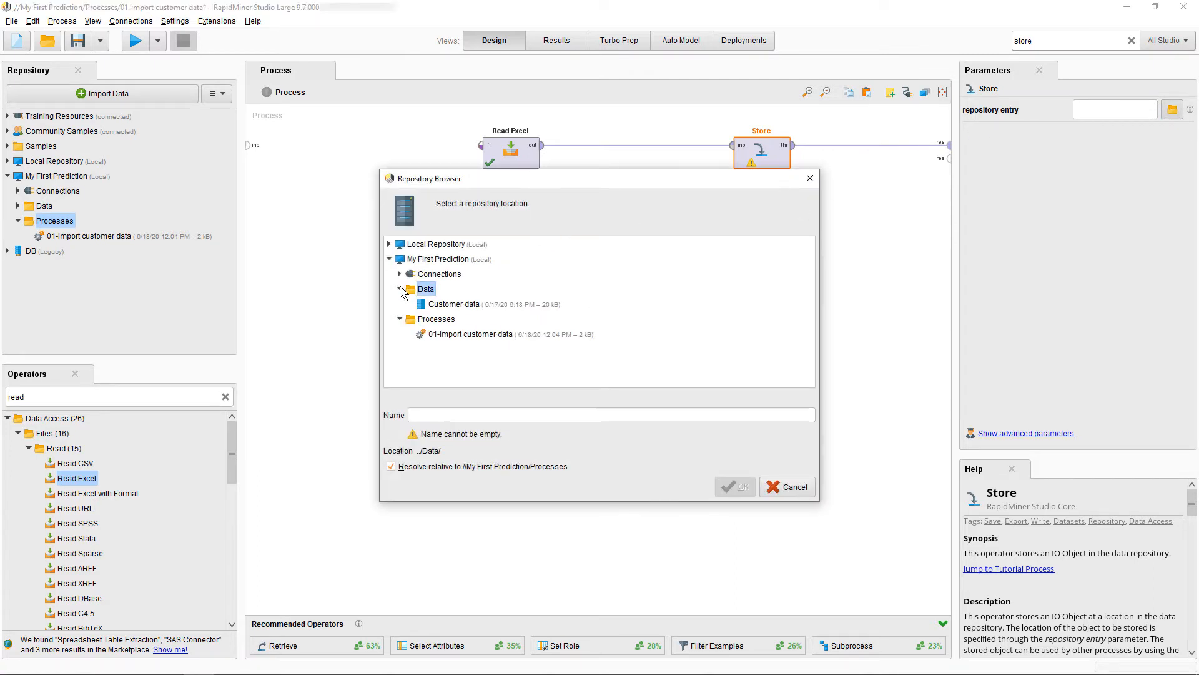
left_click(455, 304)
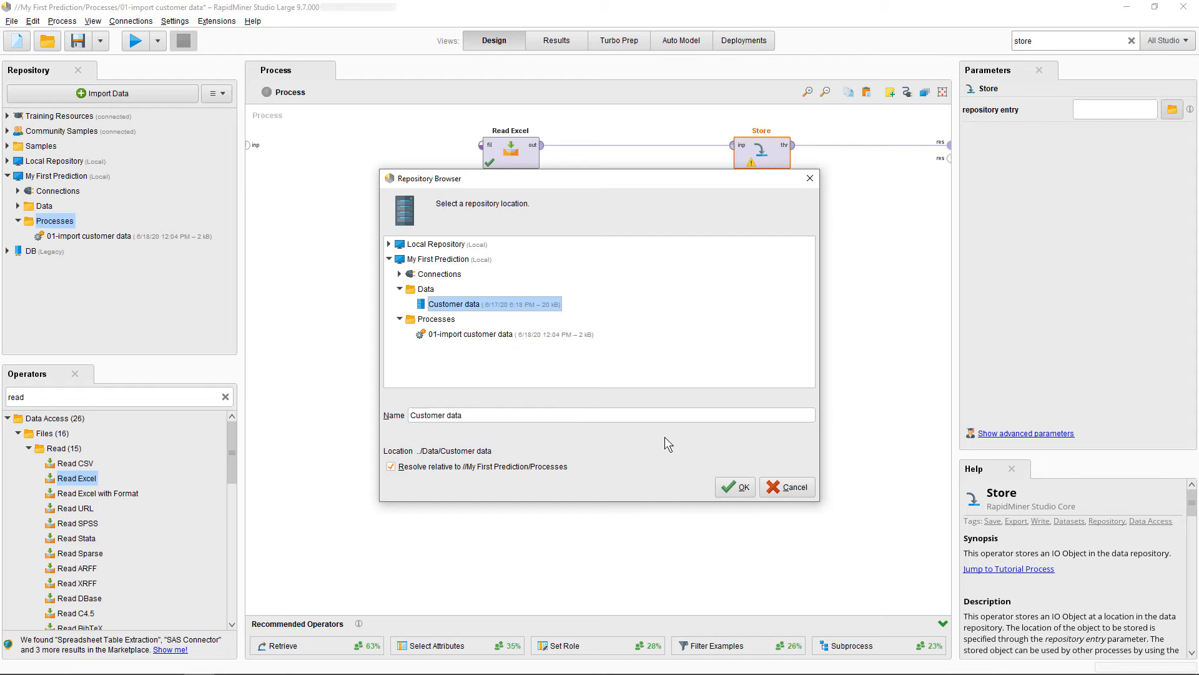
left_click(738, 488)
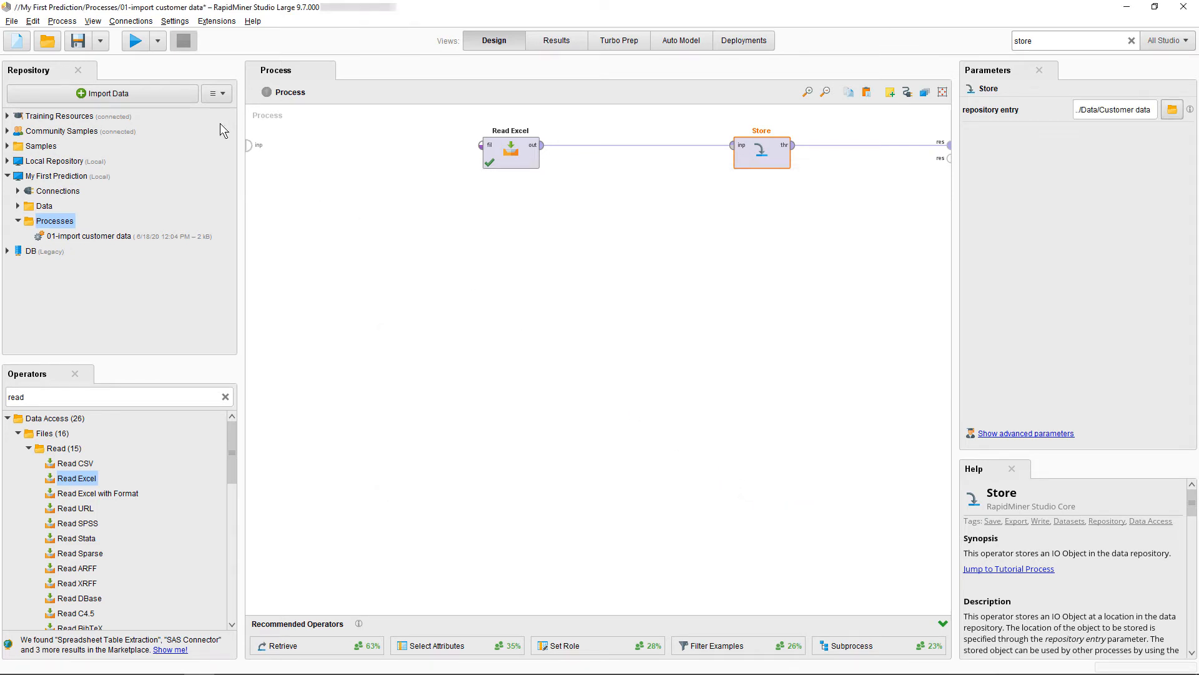
left_click(136, 43)
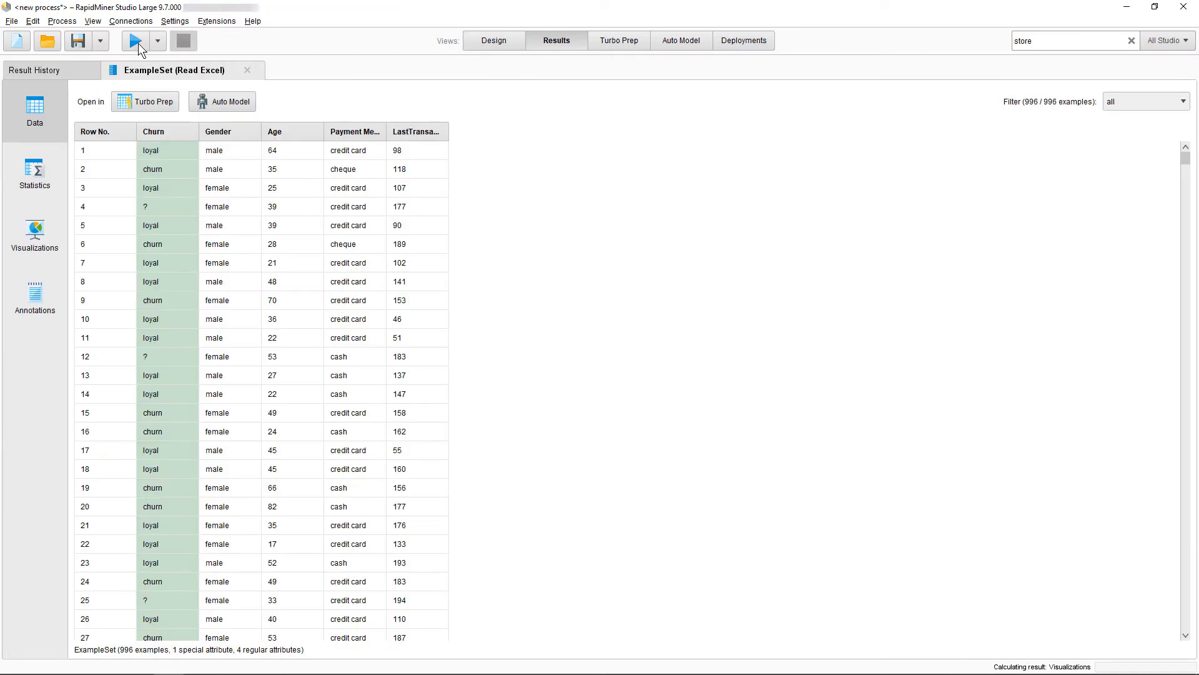
Show the Repository panel in the Results view and dock it on the right beside the example set
left_click(93, 21)
mouse_move(172, 70)
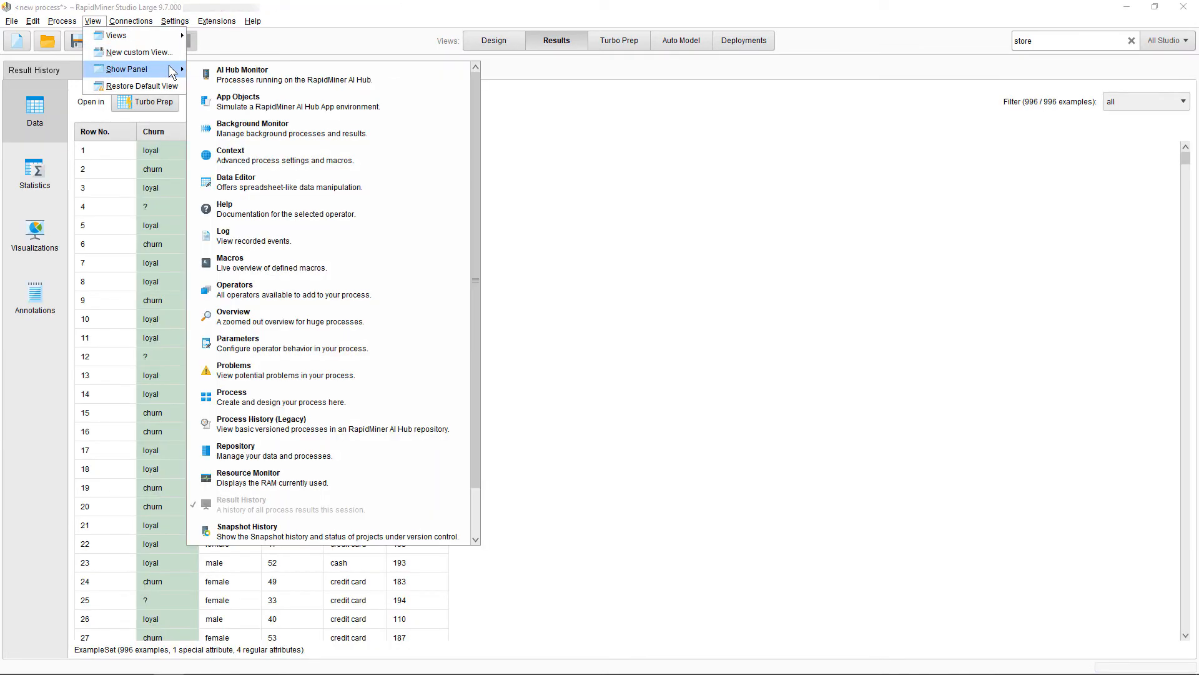
left_click(281, 450)
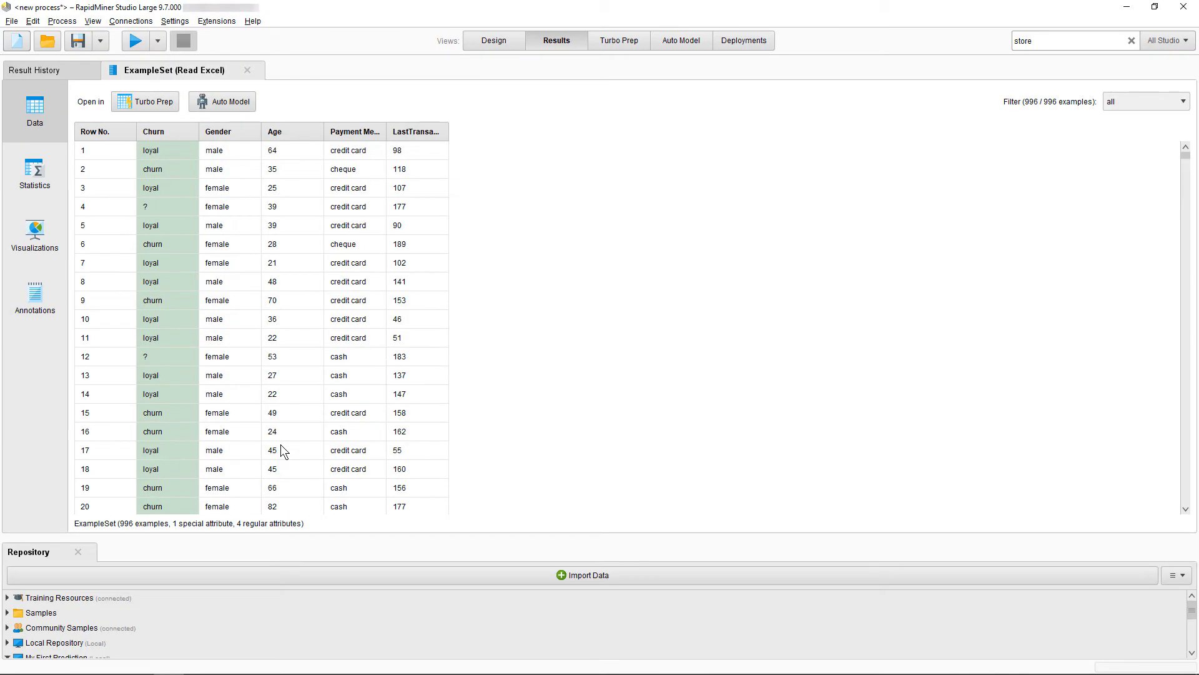
left_click_drag(37, 558, 1191, 128)
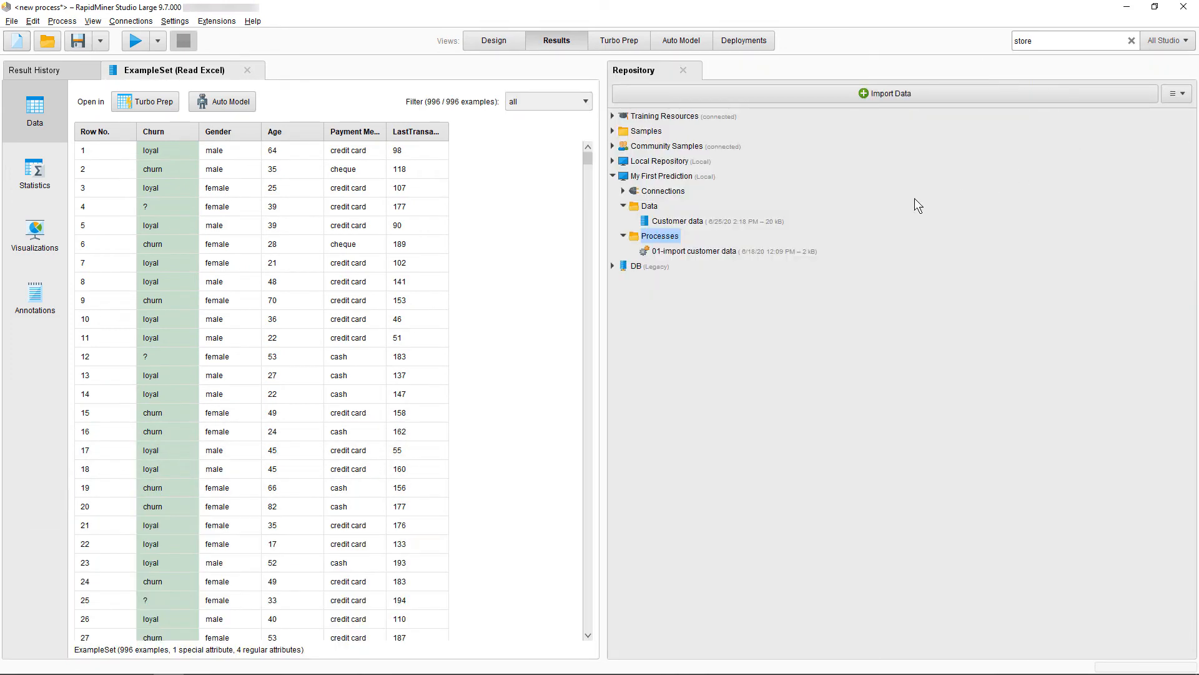
Select the stored Customer data entry in the repository, return to the Design view and save the 01-import customer data process
left_click(685, 225)
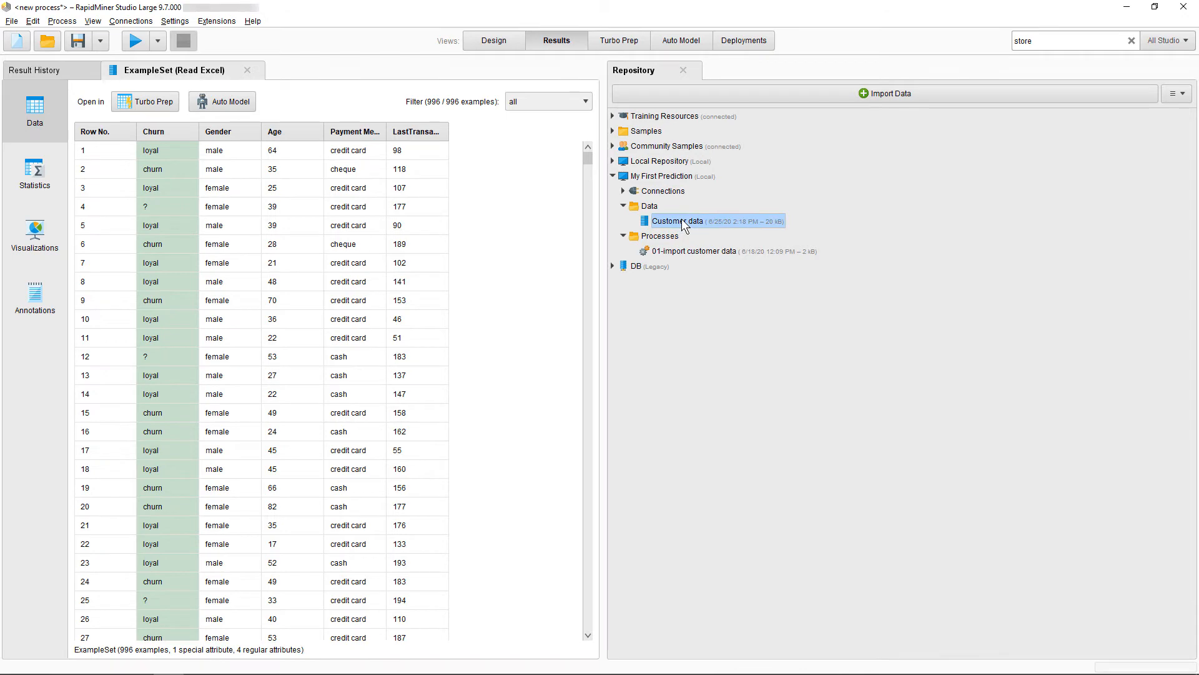
left_click(498, 41)
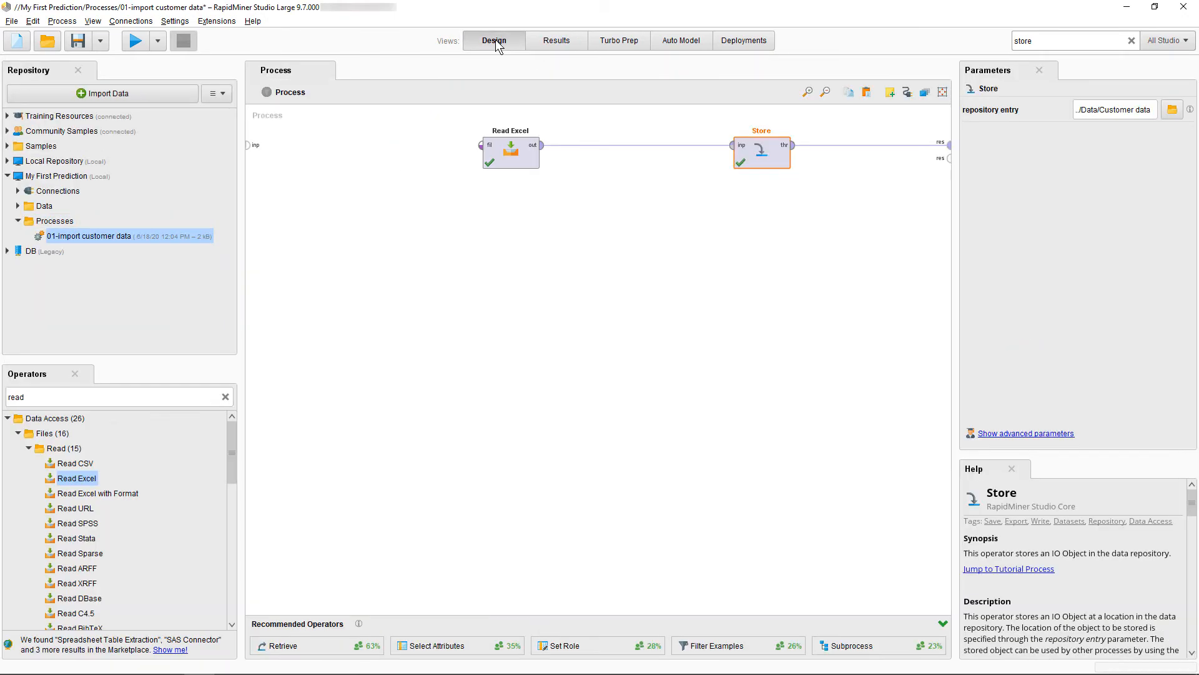
left_click(80, 40)
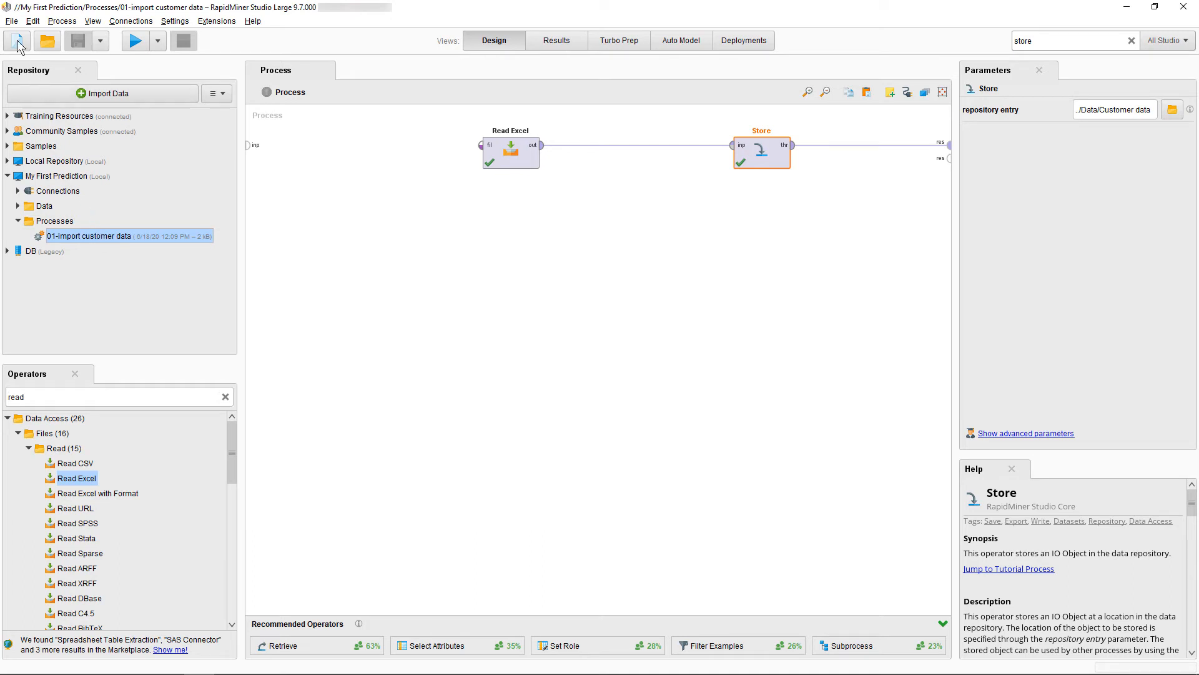
Start exporting the process and create a Desktop folder named "RapidMiner-Export-Import" for it
left_click(11, 21)
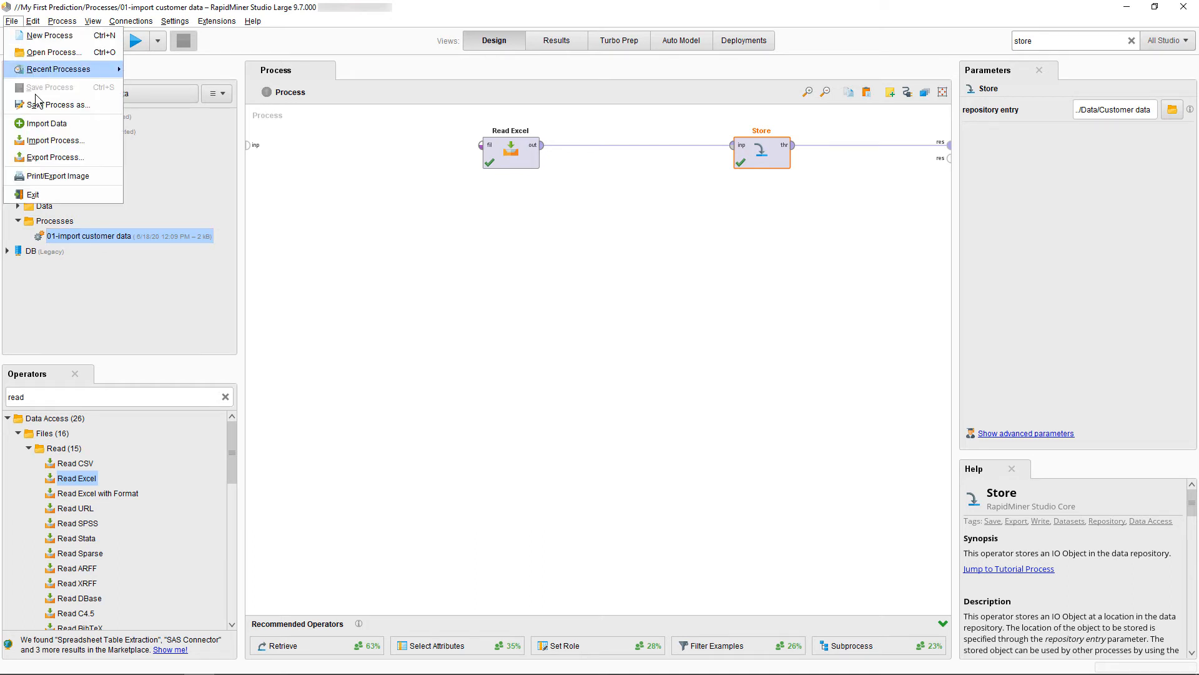
left_click(70, 157)
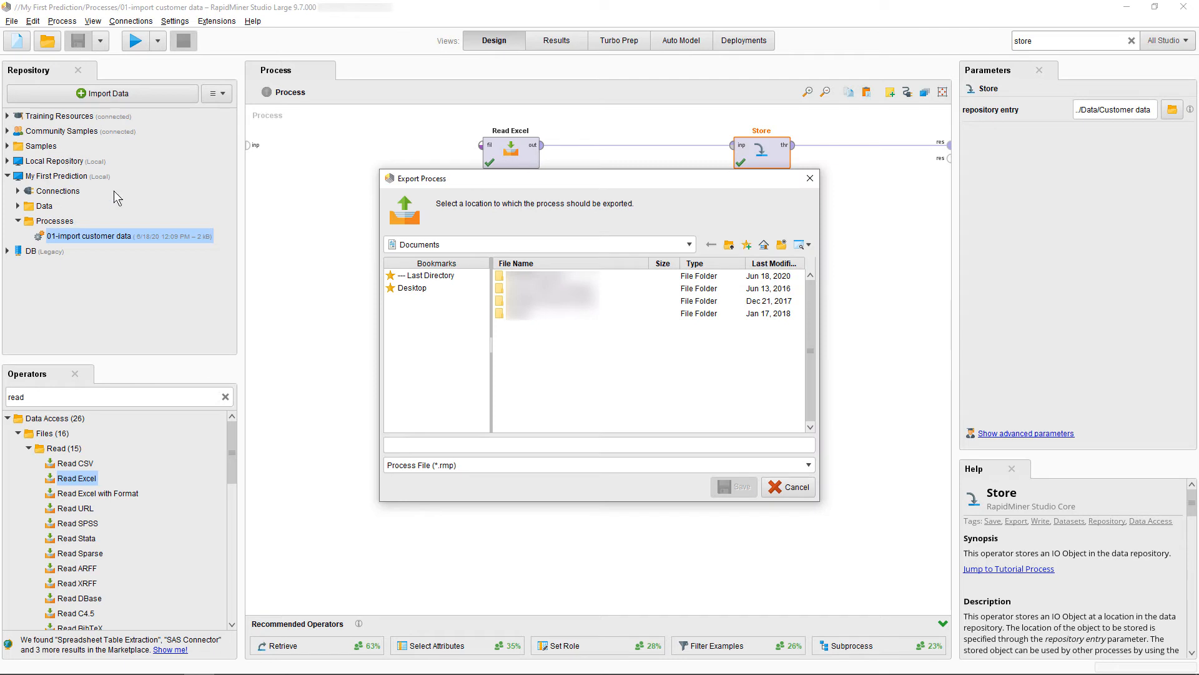
left_click(413, 288)
right_click(558, 321)
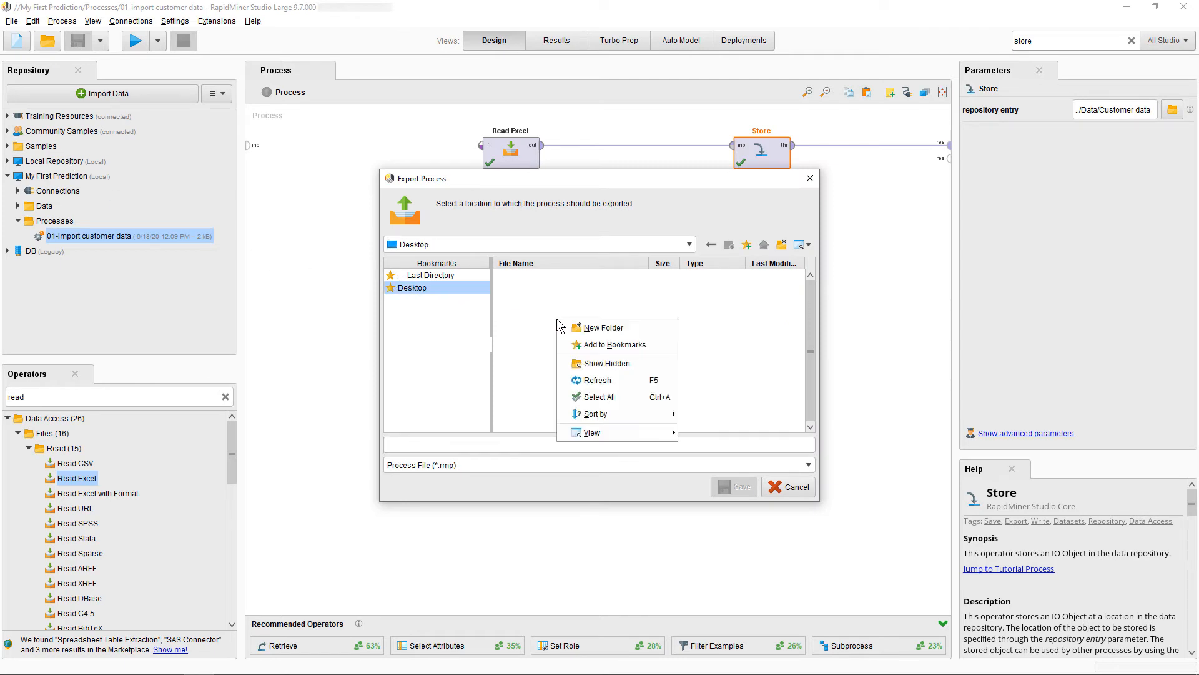
left_click(602, 326)
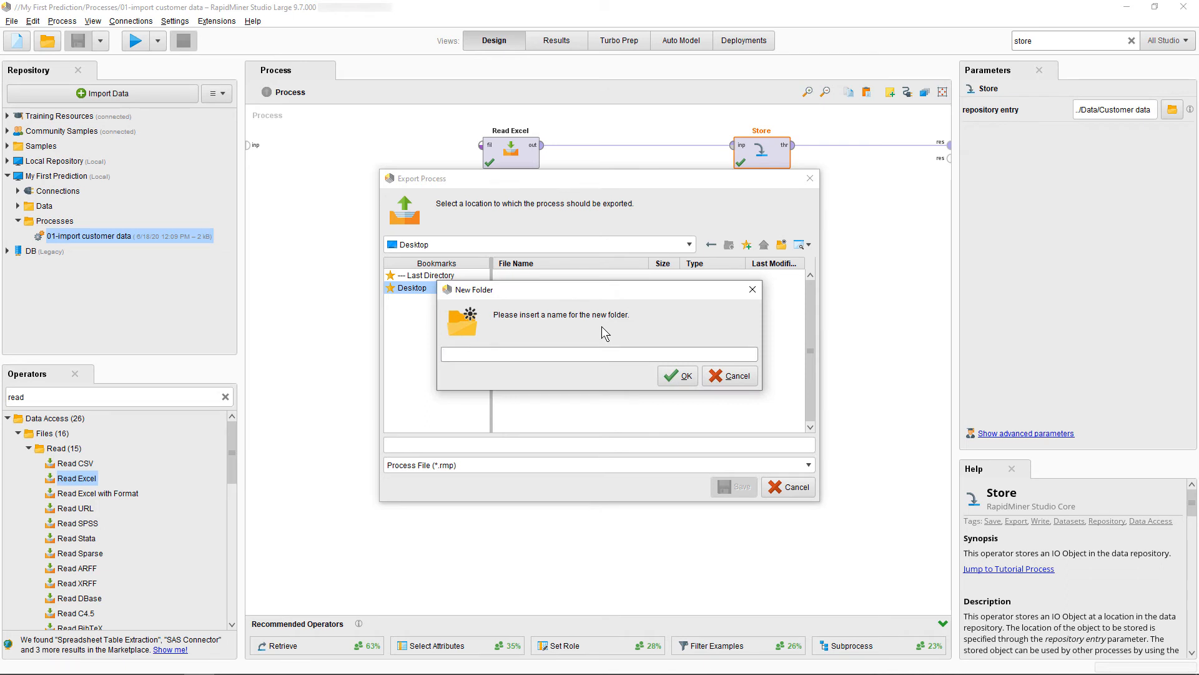
left_click(541, 355)
type("RapidMiner-Export-Import")
left_click(677, 378)
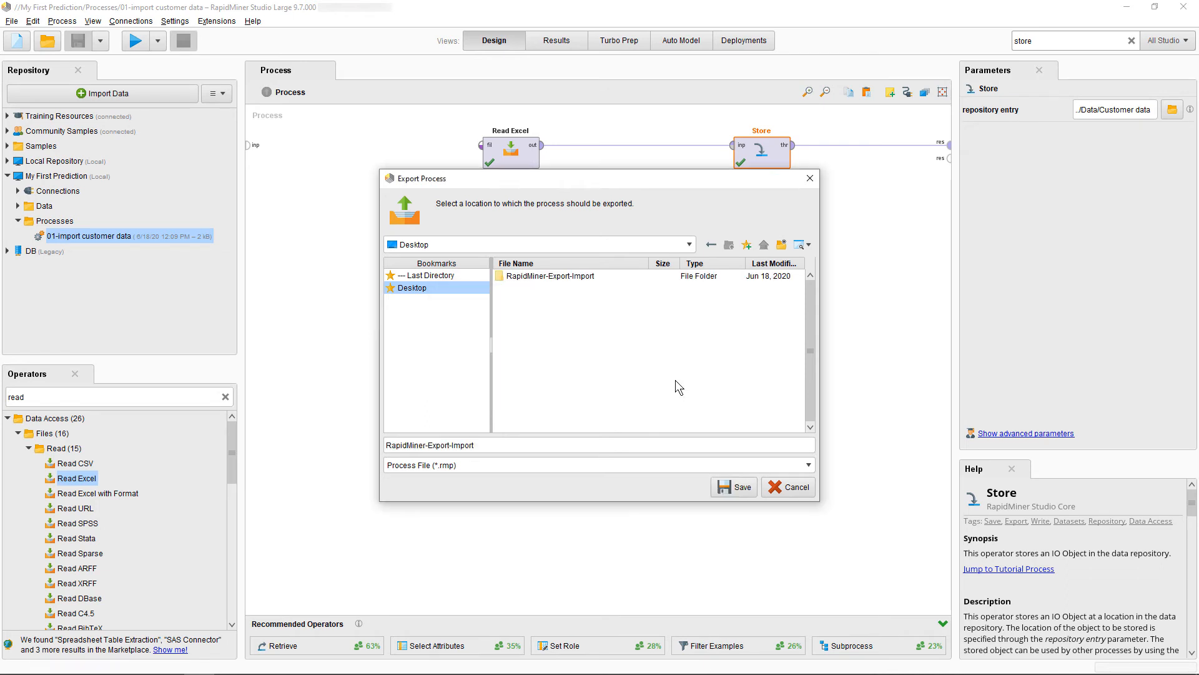
Export the process into the RapidMiner-Export-Import folder as a process file named "export-import"
double_click(542, 277)
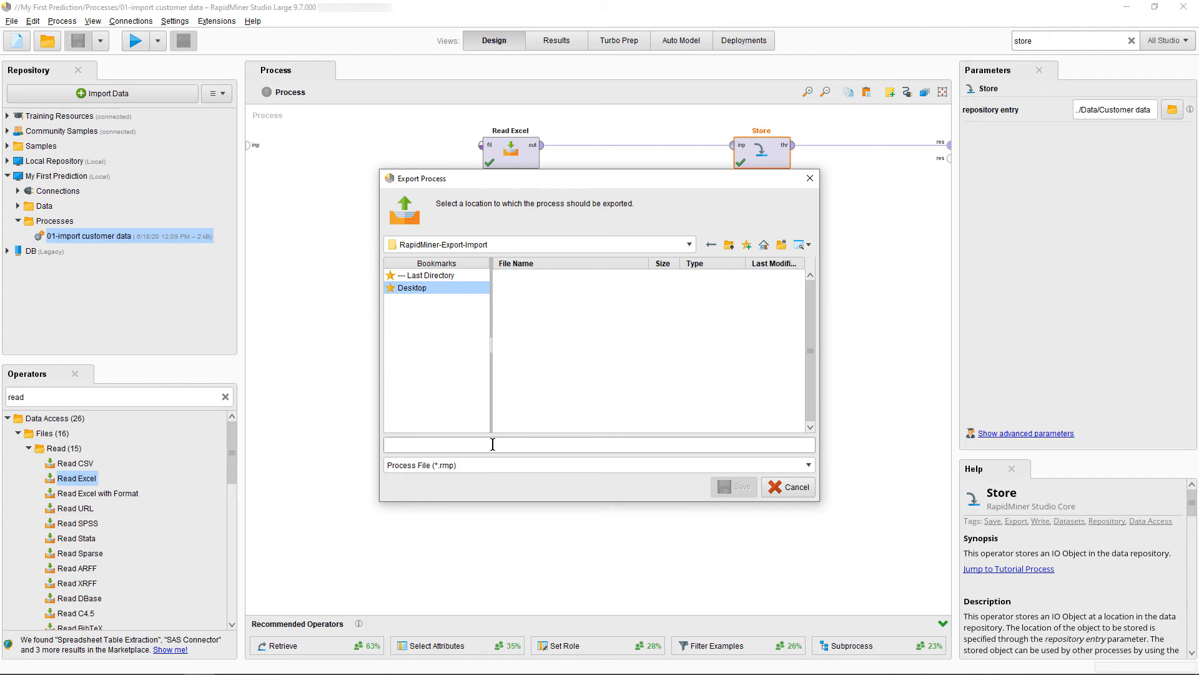
type("export-import")
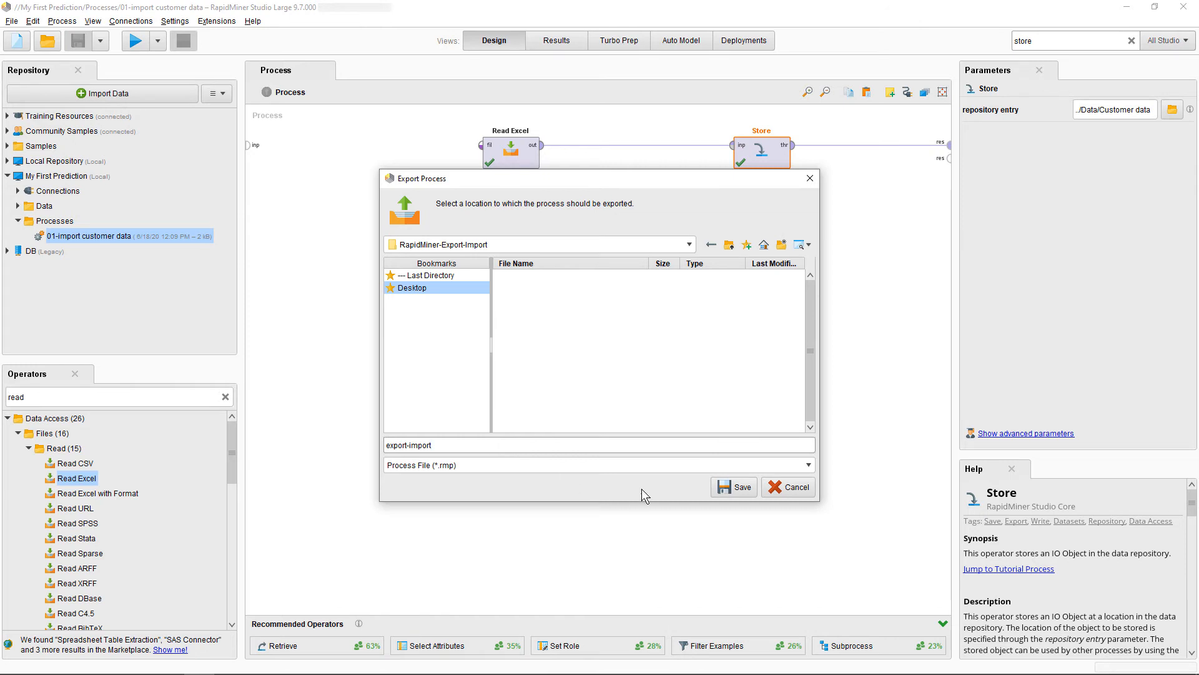
left_click(736, 489)
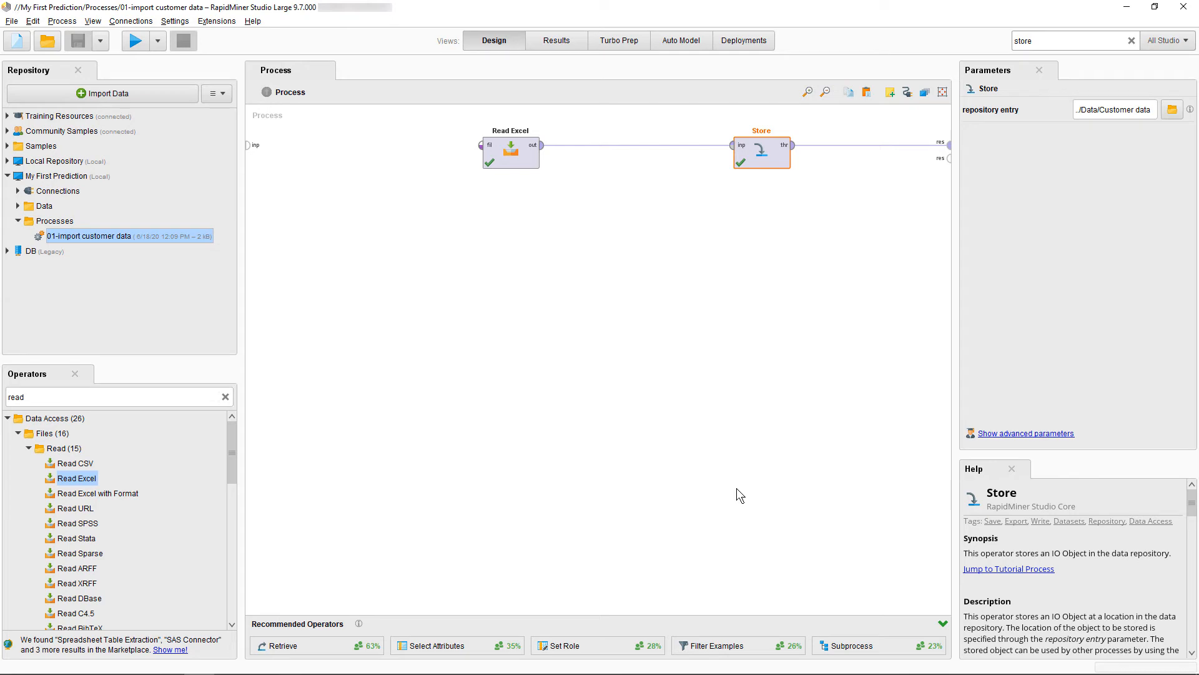
Start a blank process and import export-import.rmp from the RapidMiner-Export-Import folder on the Desktop
left_click(18, 43)
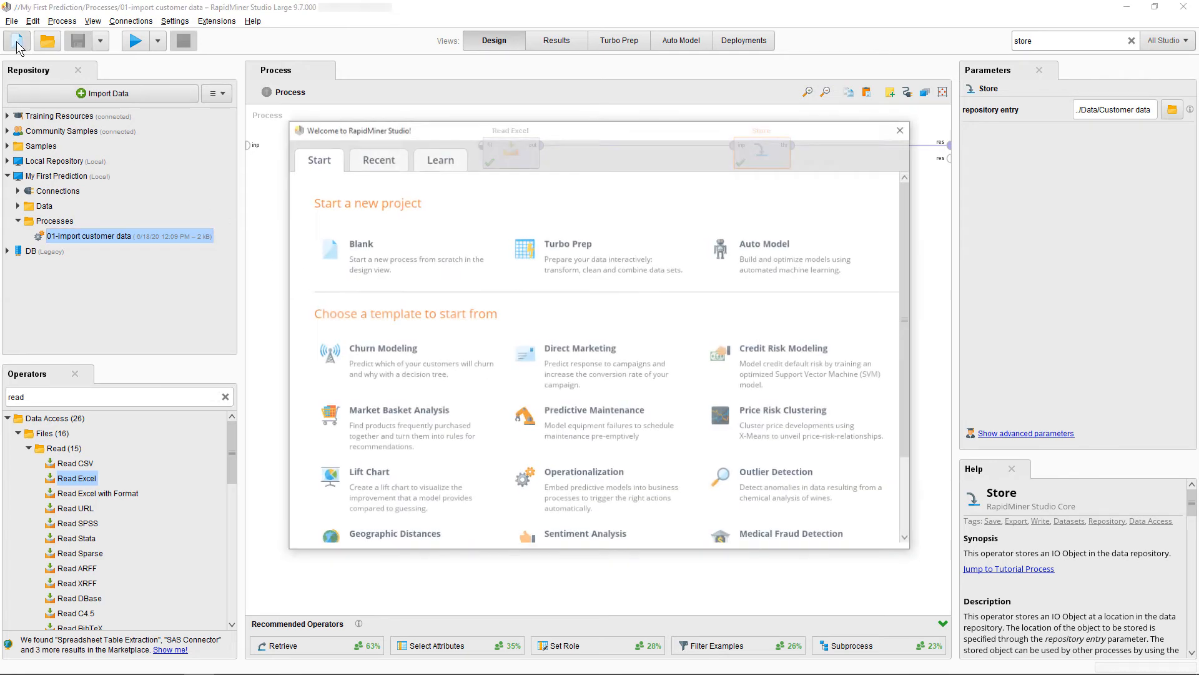
left_click(391, 264)
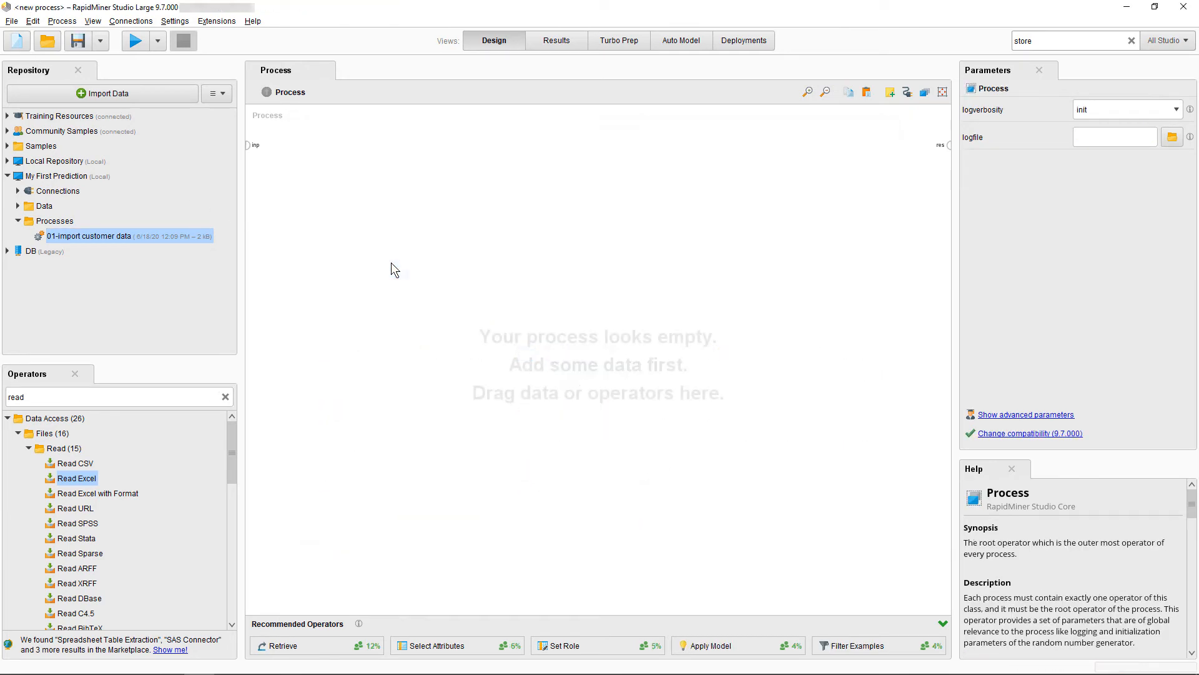
left_click(12, 22)
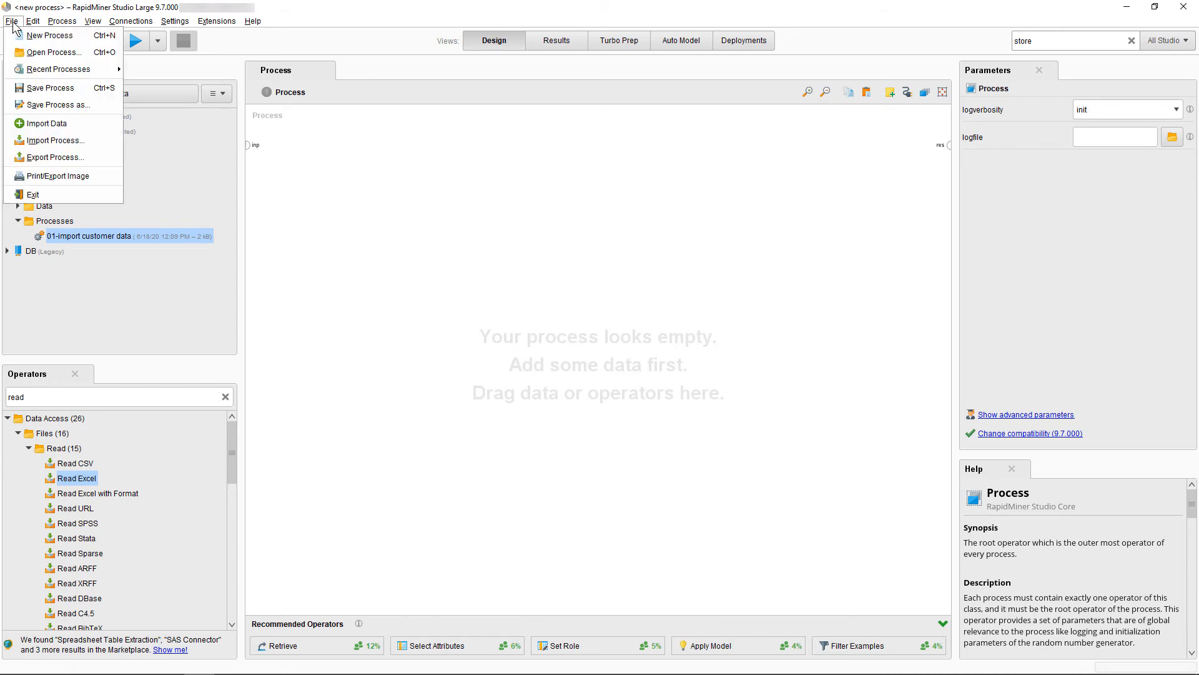
left_click(70, 140)
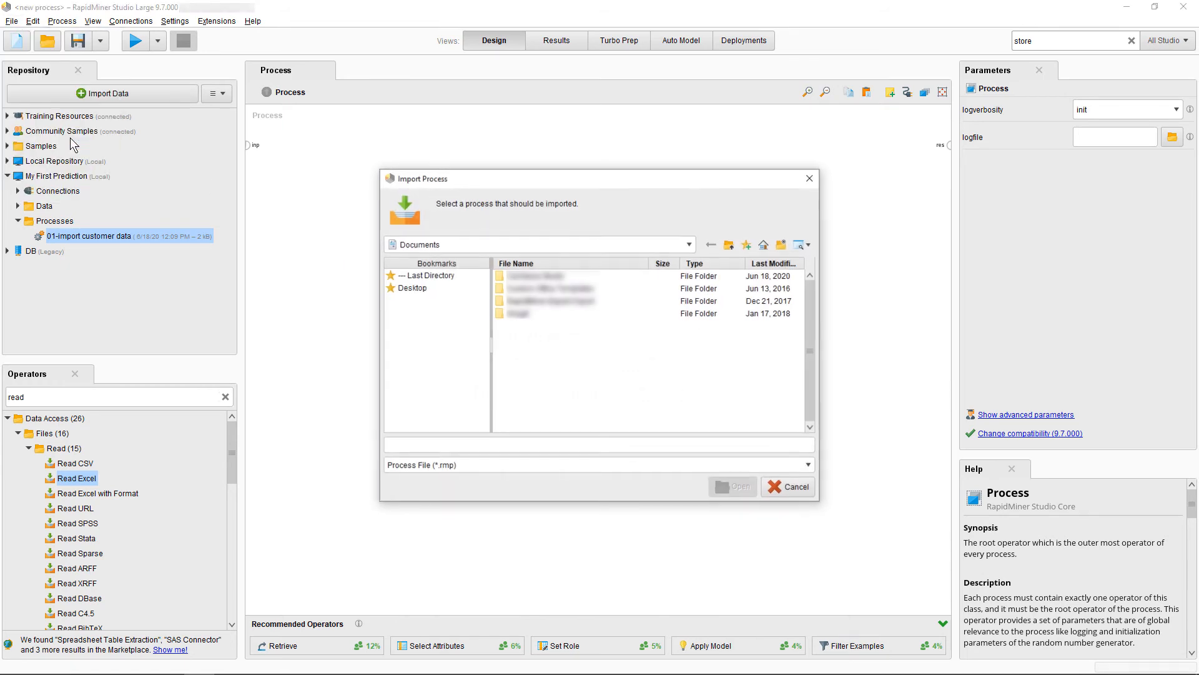
left_click(411, 289)
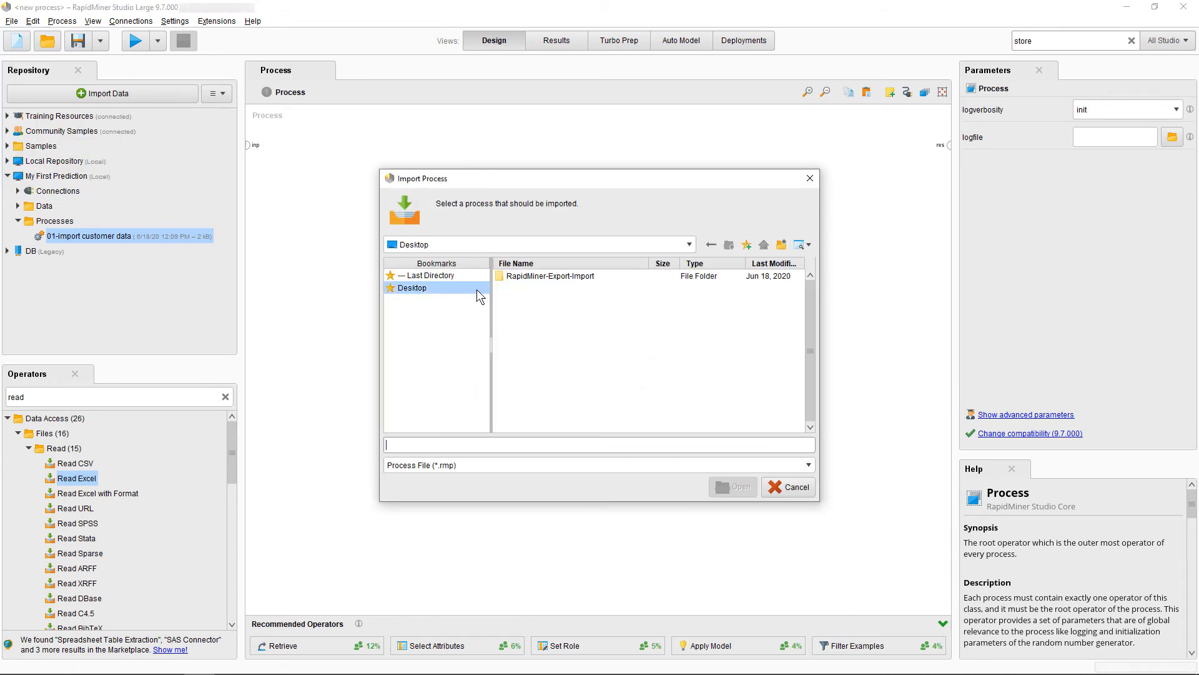
double_click(531, 278)
left_click(531, 278)
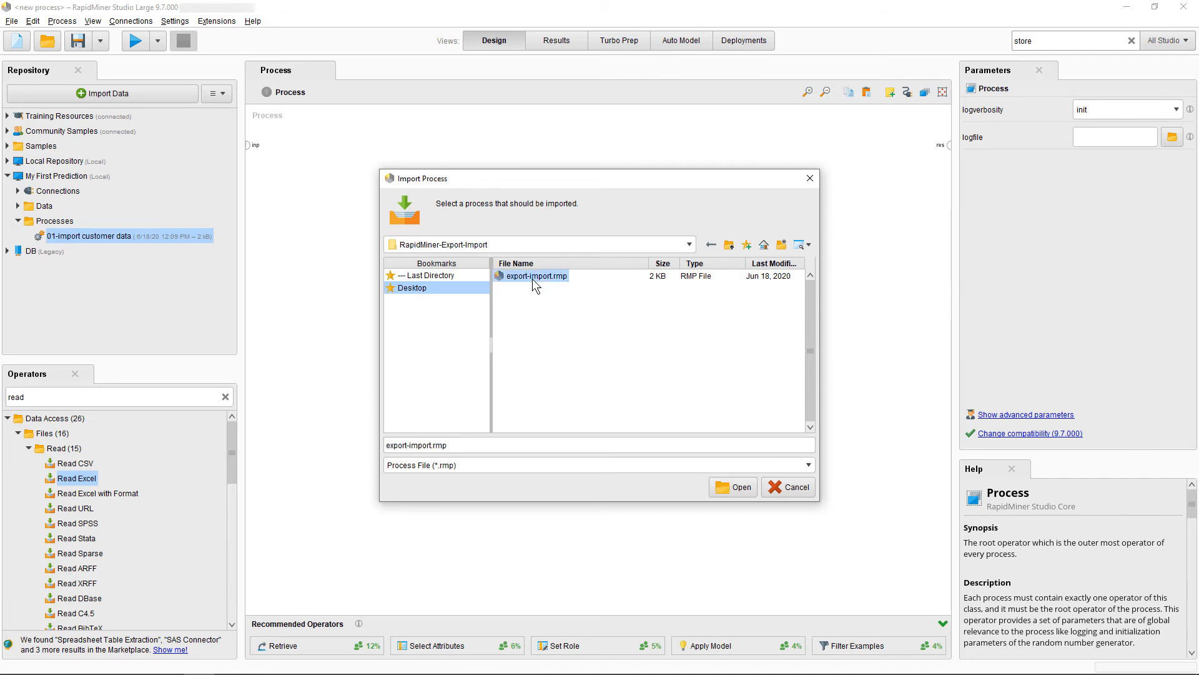
left_click(729, 486)
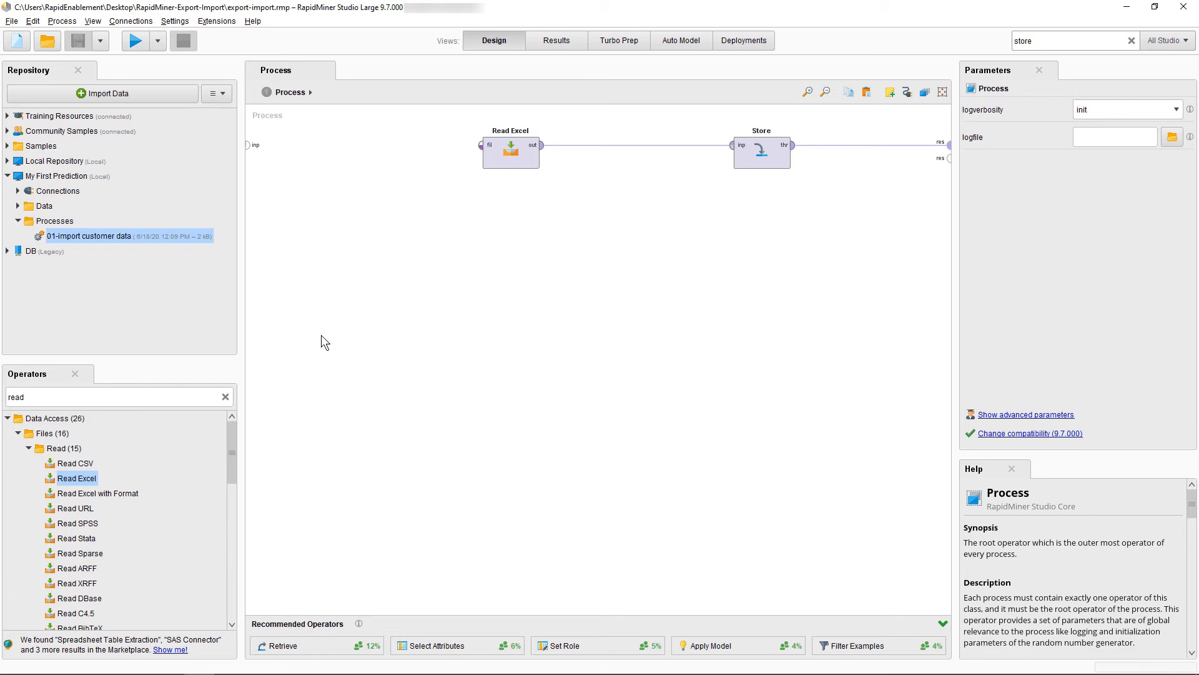
Store the imported process in My First Prediction's Processes folder under the name "export-import.rmp"
right_click(58, 220)
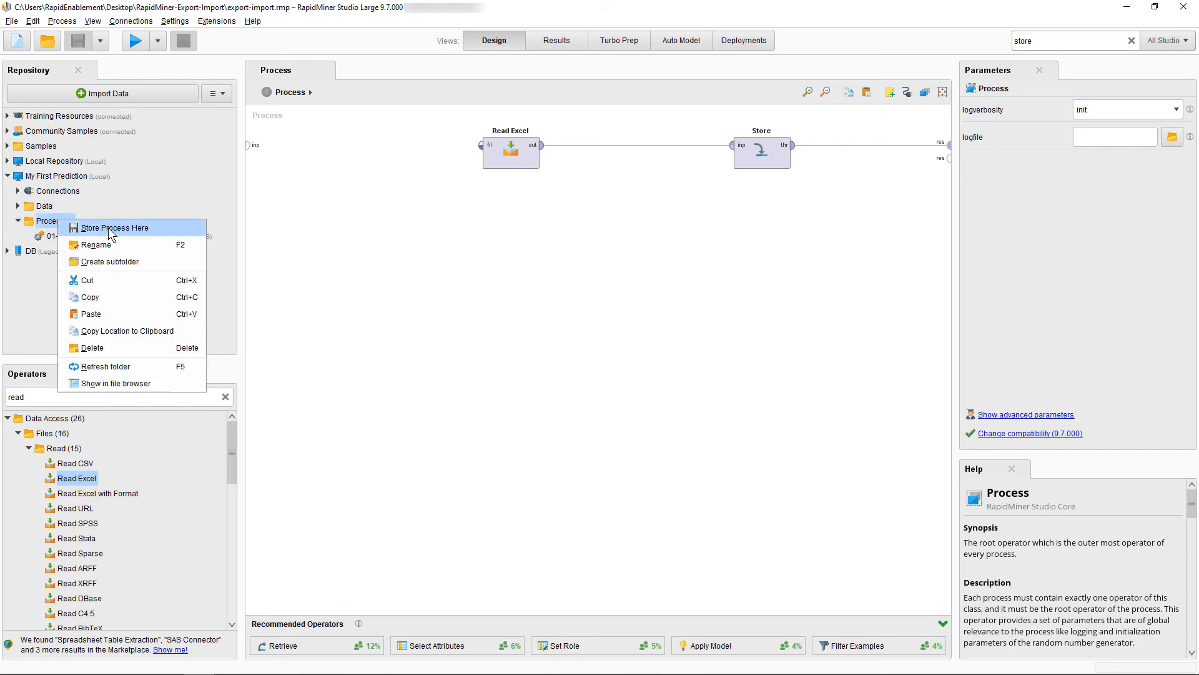
left_click(74, 225)
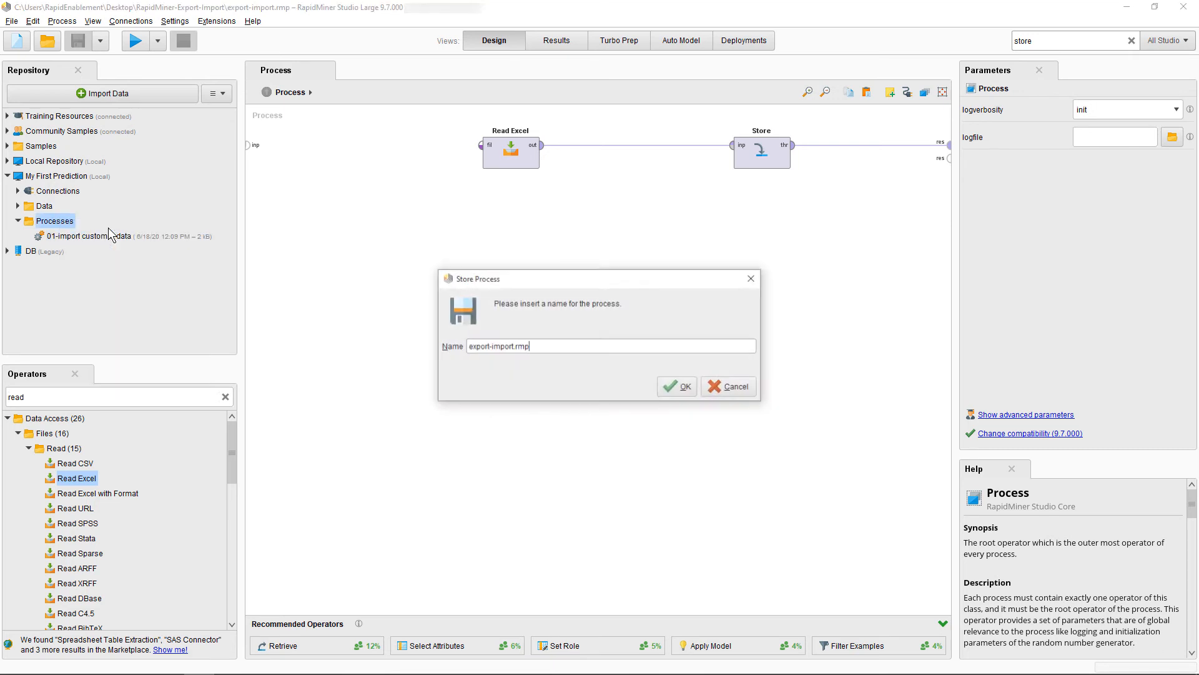
left_click(685, 388)
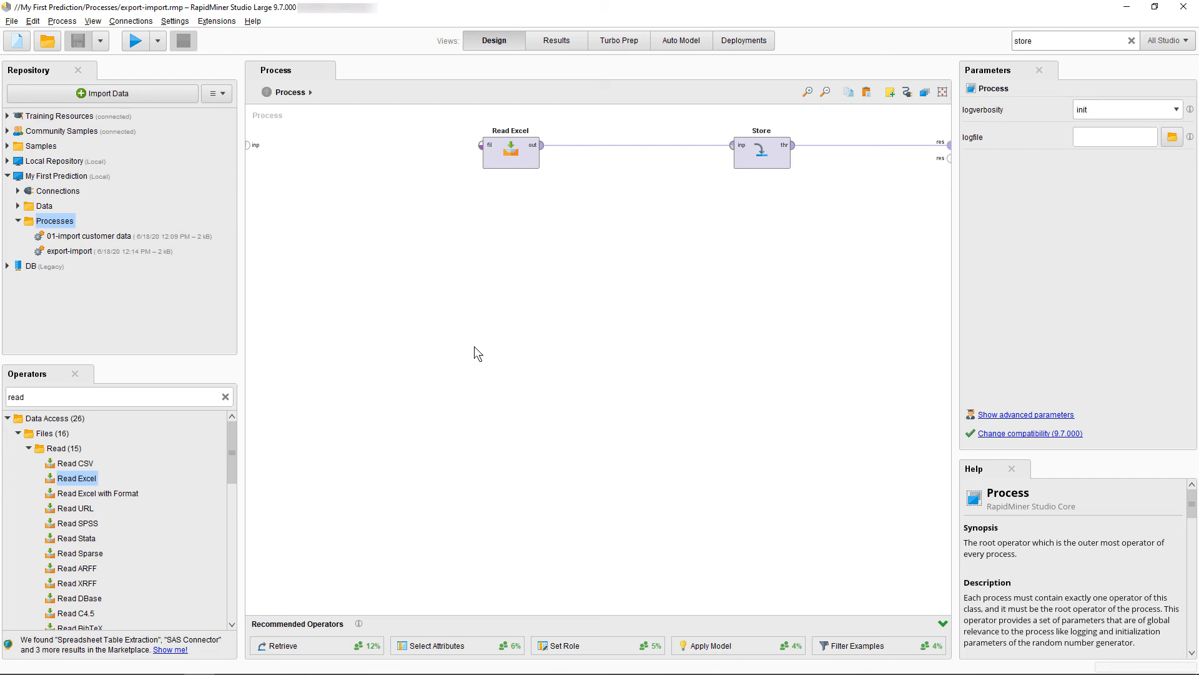
Delete the export-import process from My First Prediction's Processes folder
right_click(85, 251)
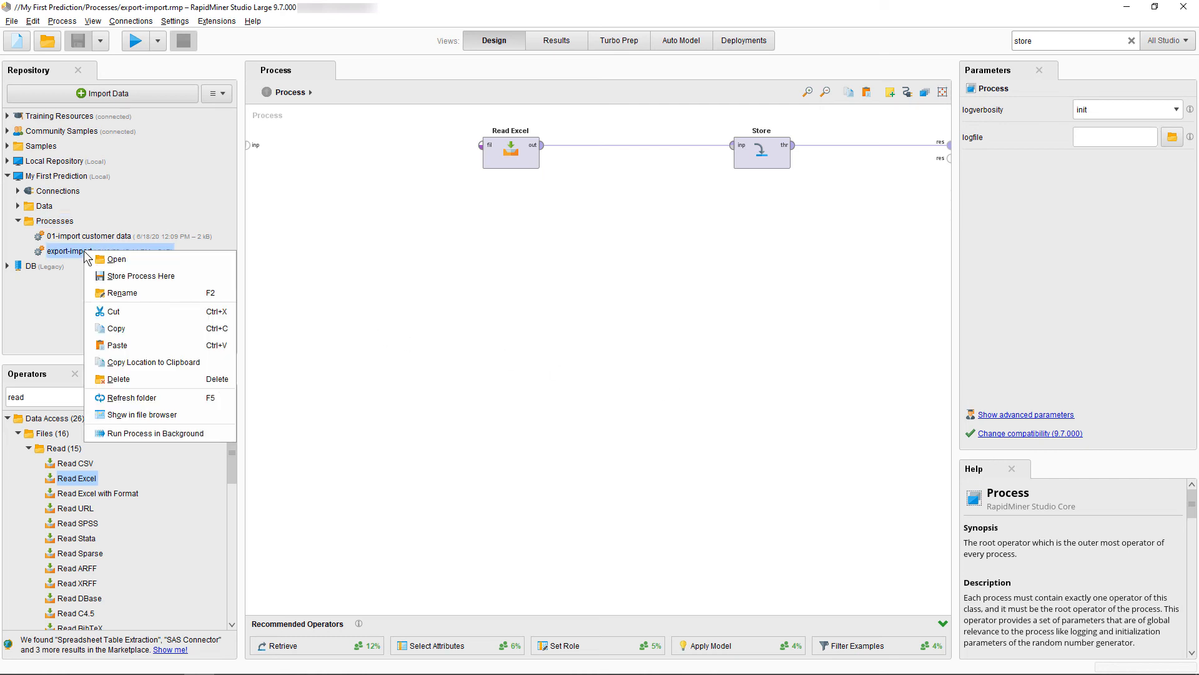
left_click(179, 376)
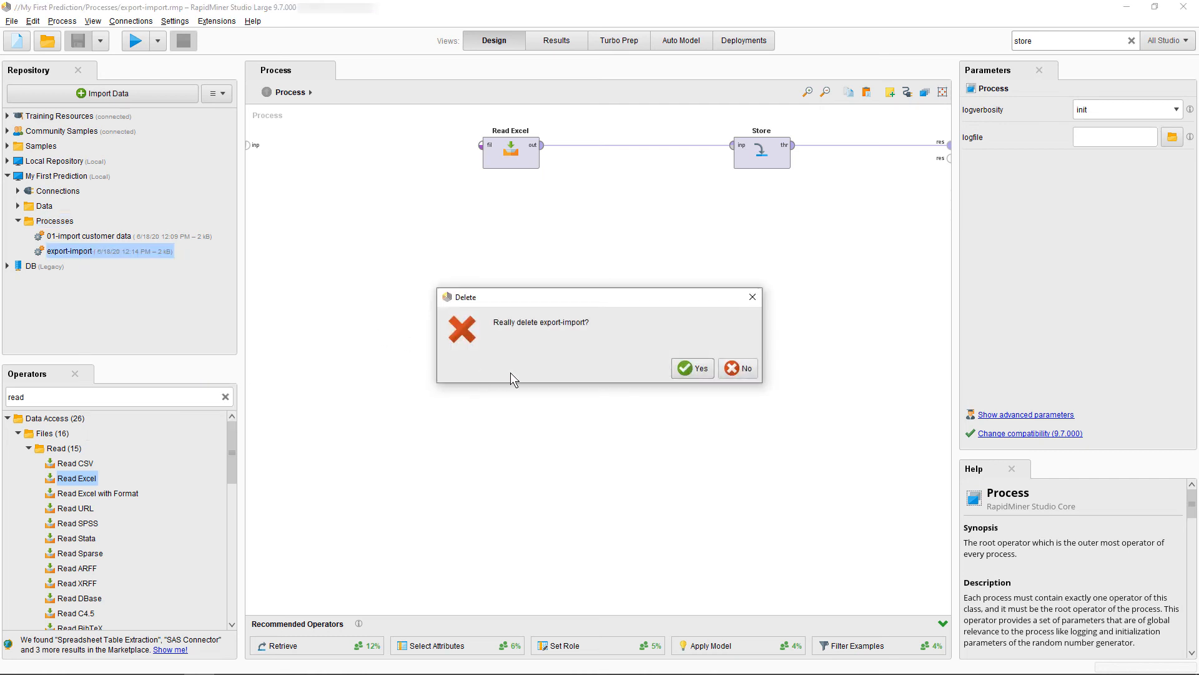
left_click(692, 368)
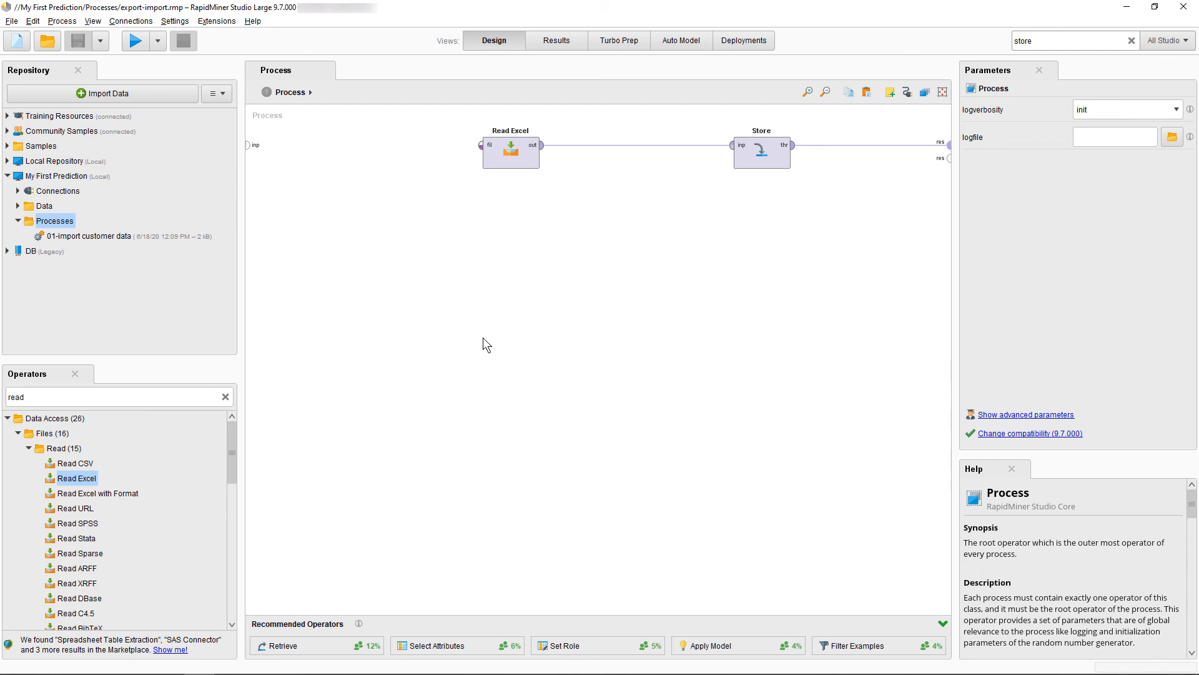
Show the My First Prediction repository's folder in the file browser
right_click(70, 175)
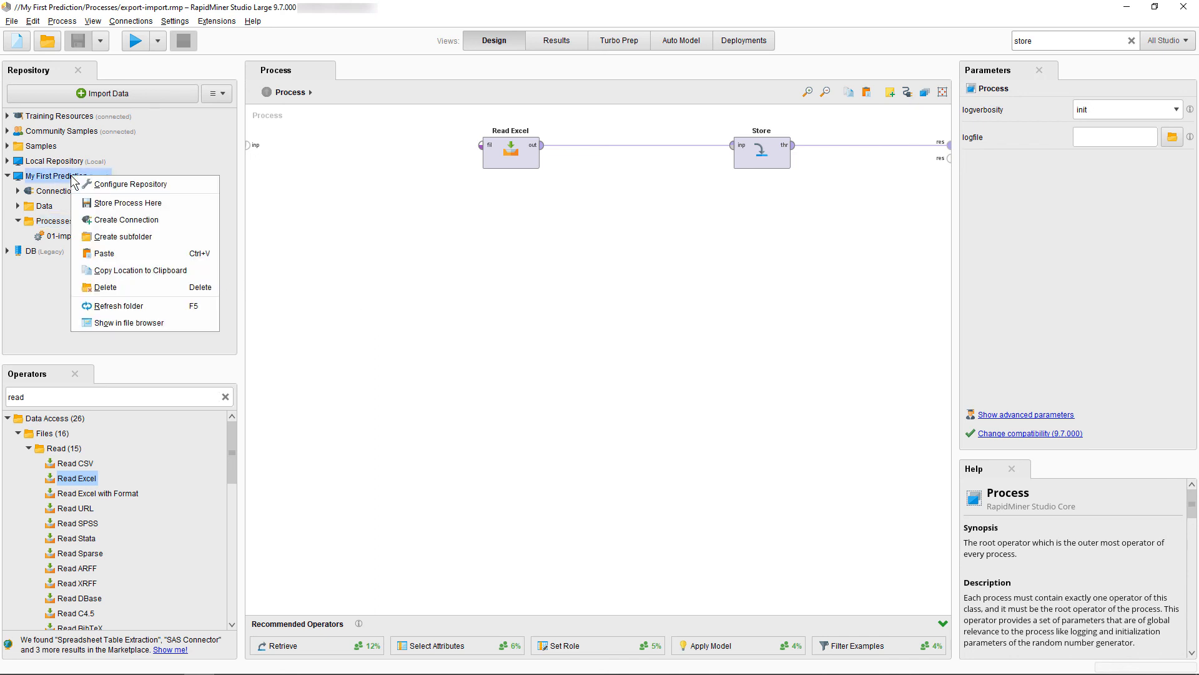
left_click(191, 324)
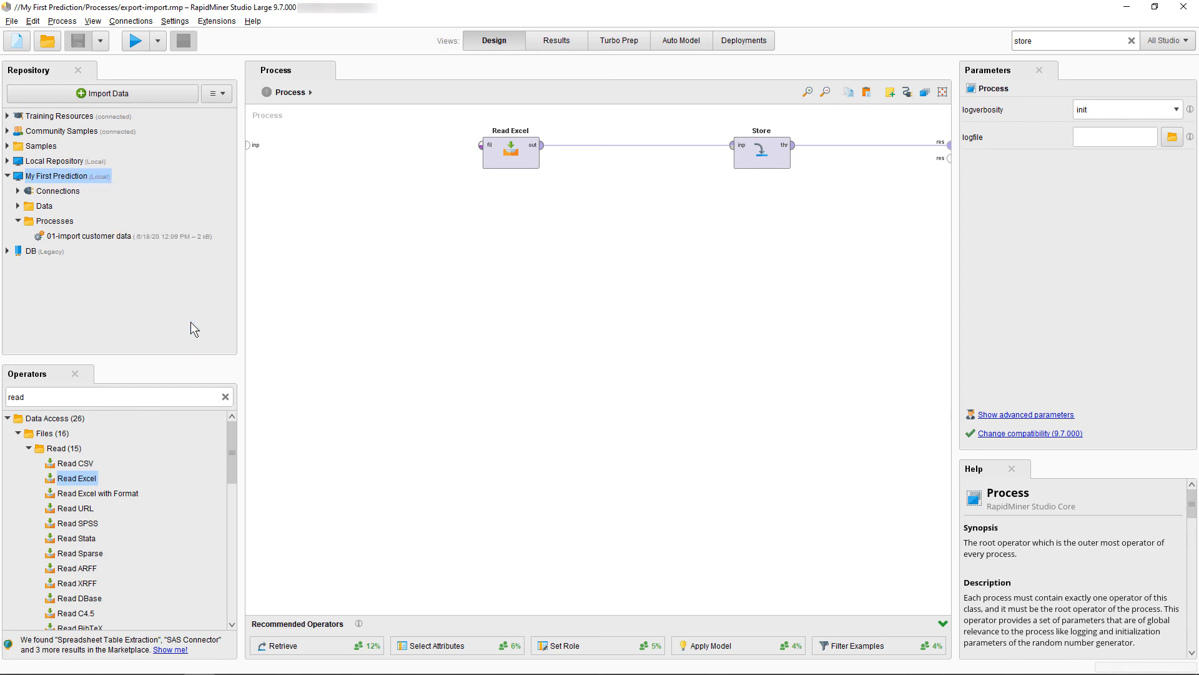